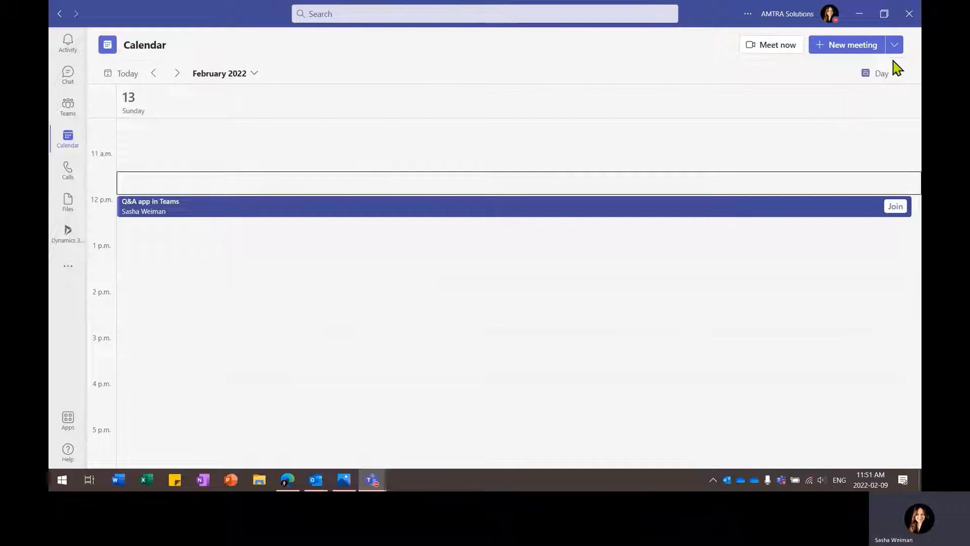
Step: Open the "Q&A app in Teams" meeting and add the Q&A app as a tab, keeping its default attendee permissions
click(895, 46)
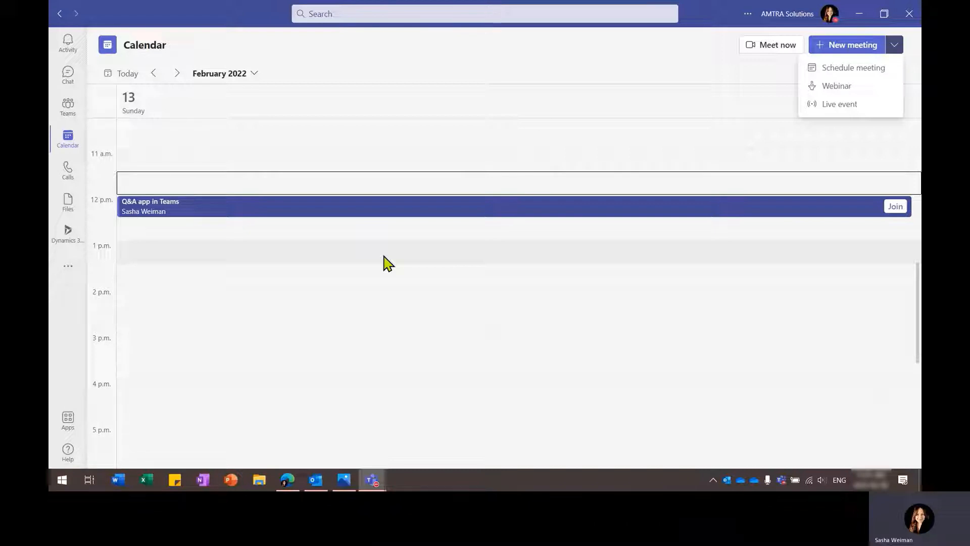
double_click(335, 217)
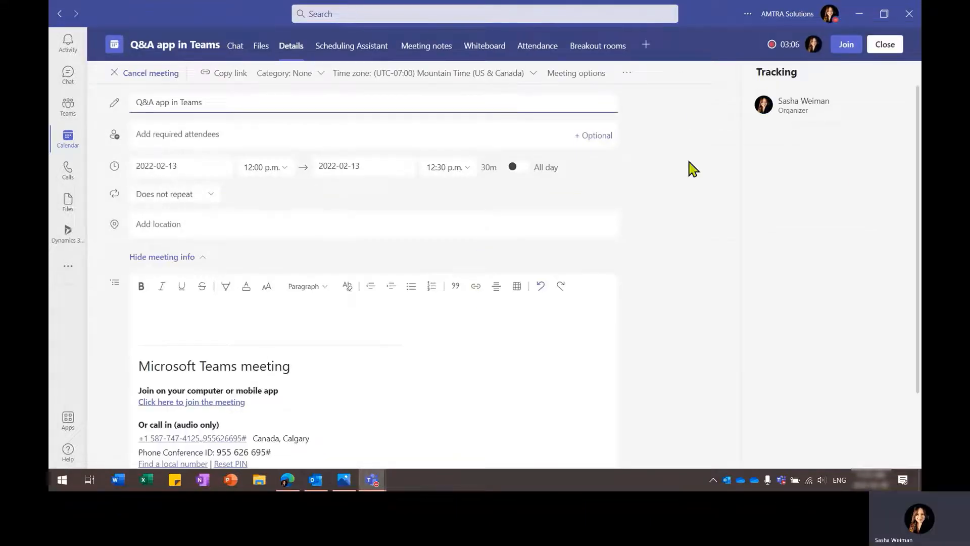
click(645, 44)
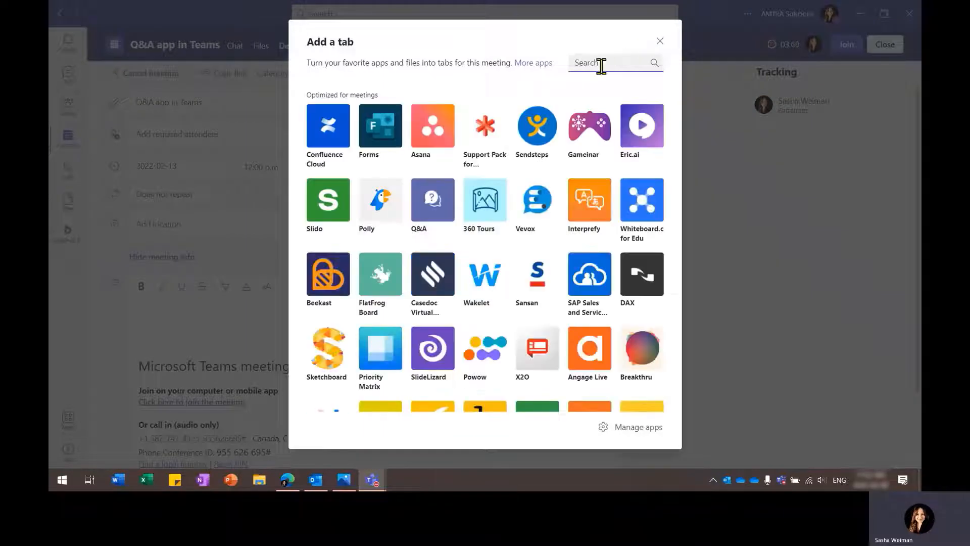
text(q)
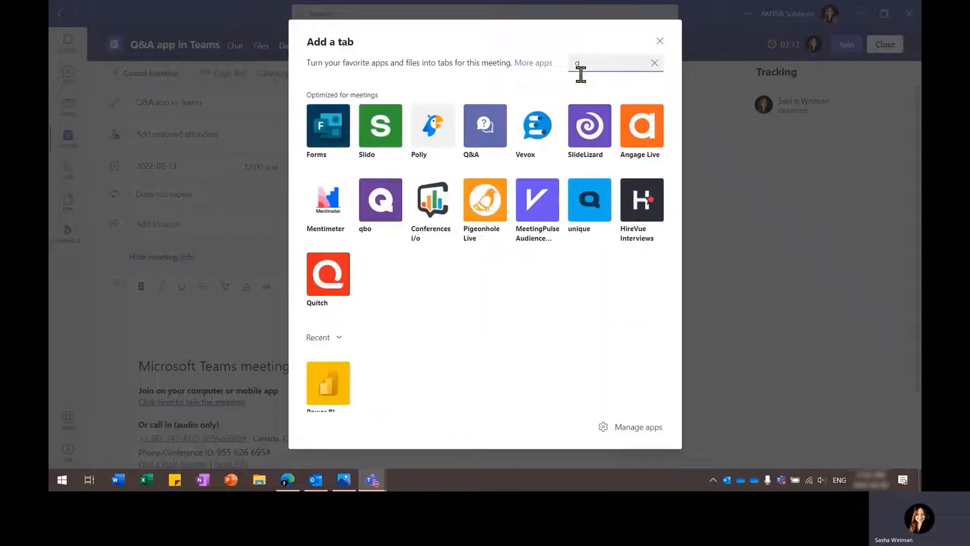
click(484, 150)
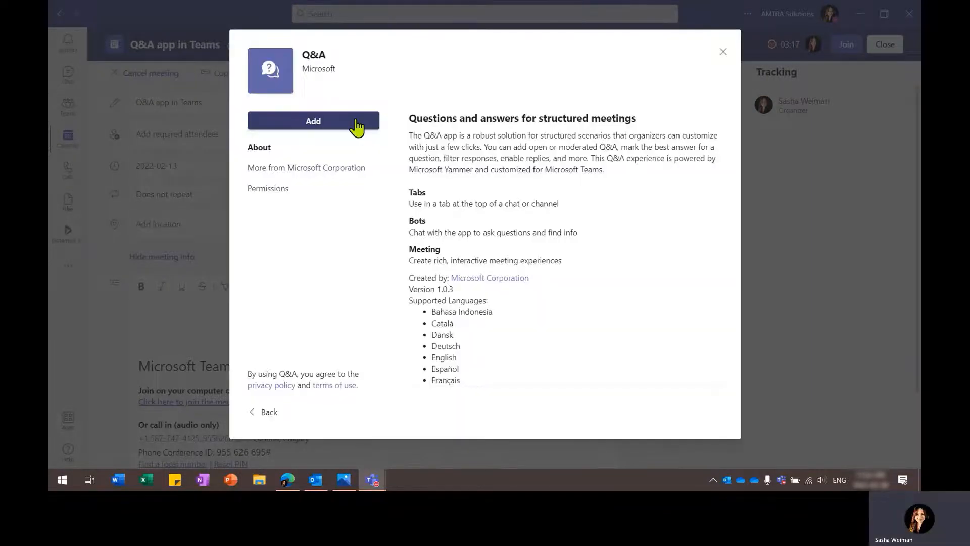
click(356, 120)
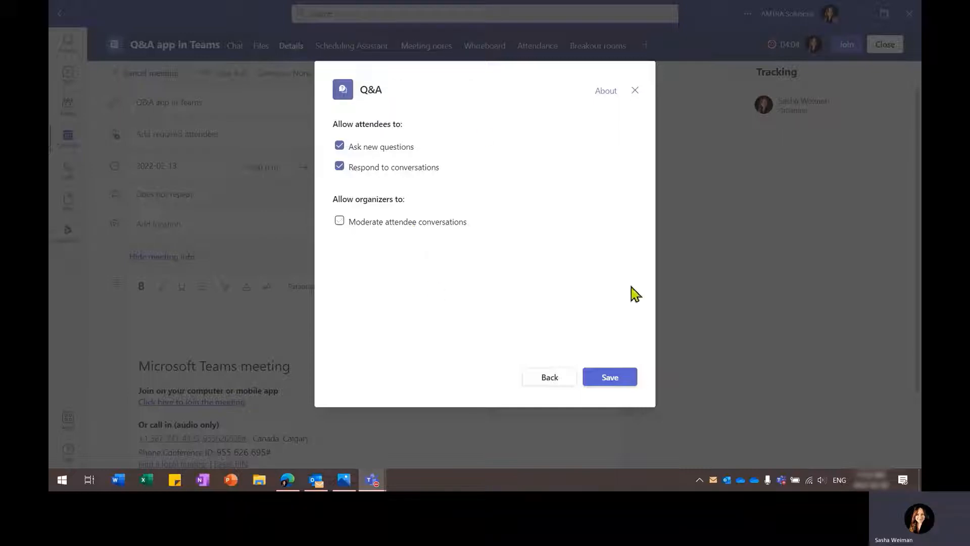
click(620, 384)
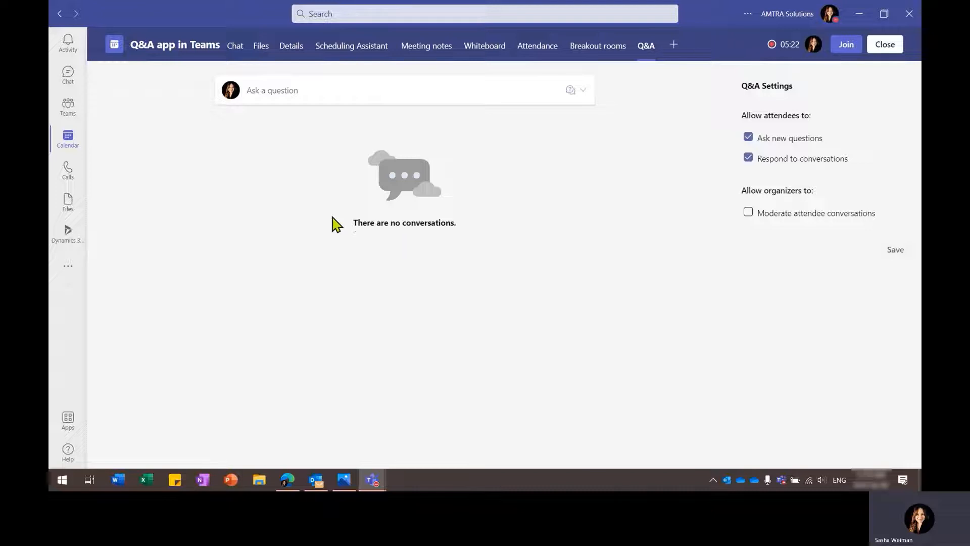
Step: Open the meeting options from the meeting details, disable the meeting chat and save the options
click(296, 59)
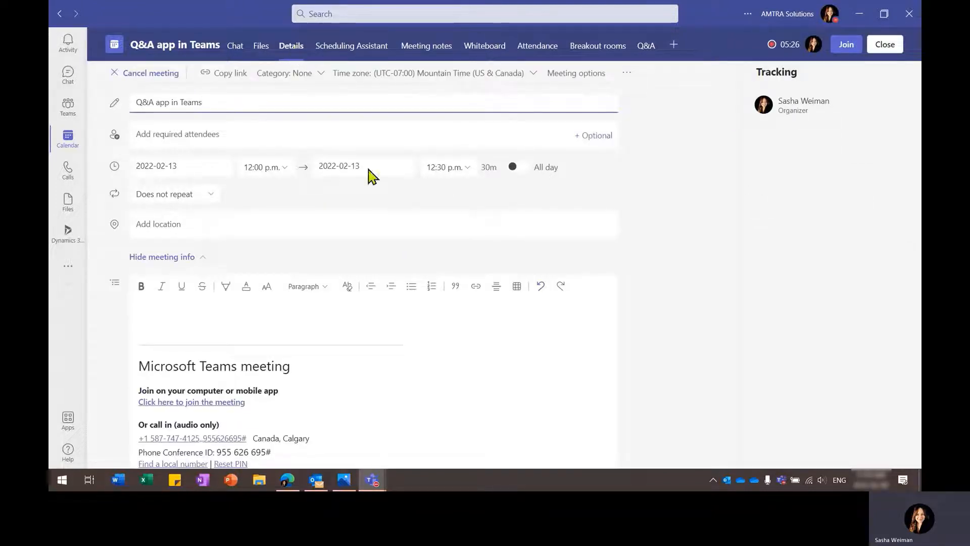
click(577, 80)
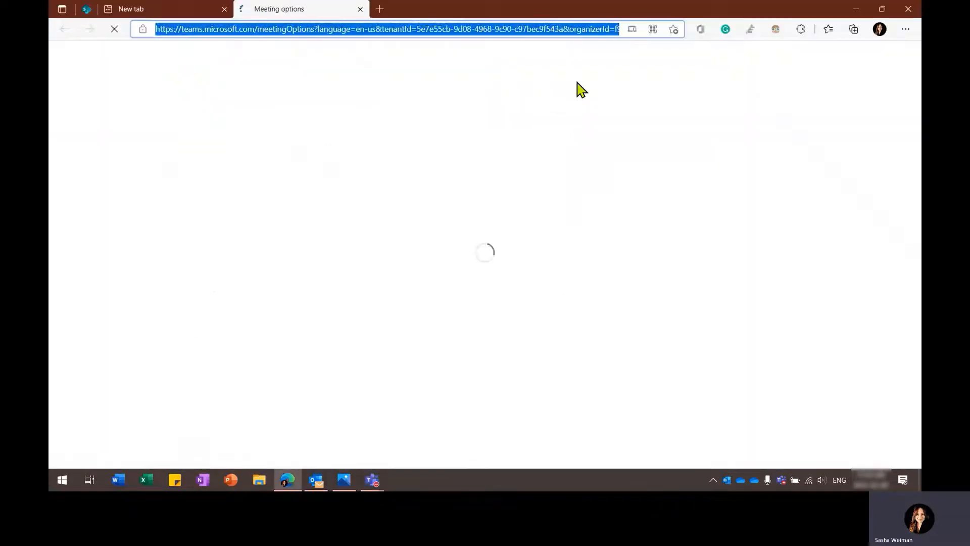
scroll(503, 255, down, 1)
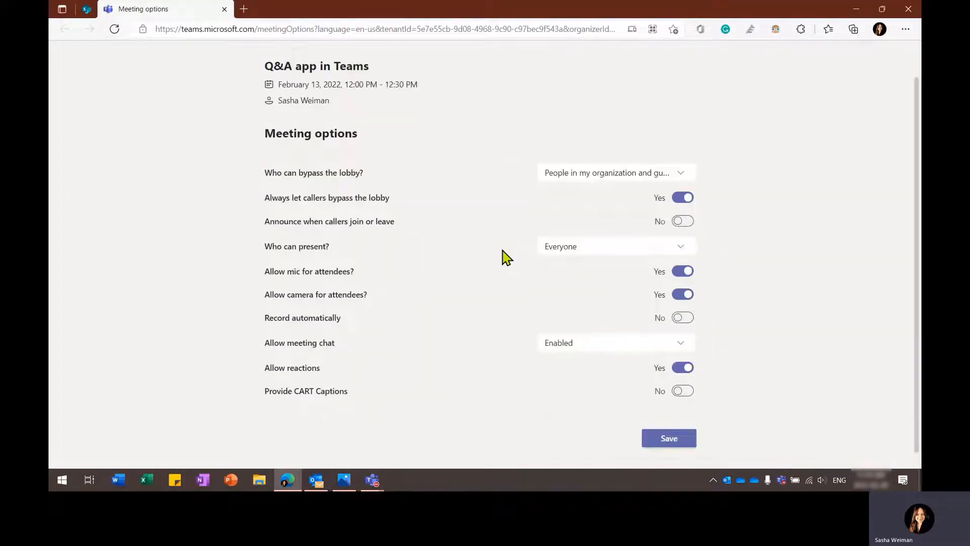
click(582, 330)
click(588, 366)
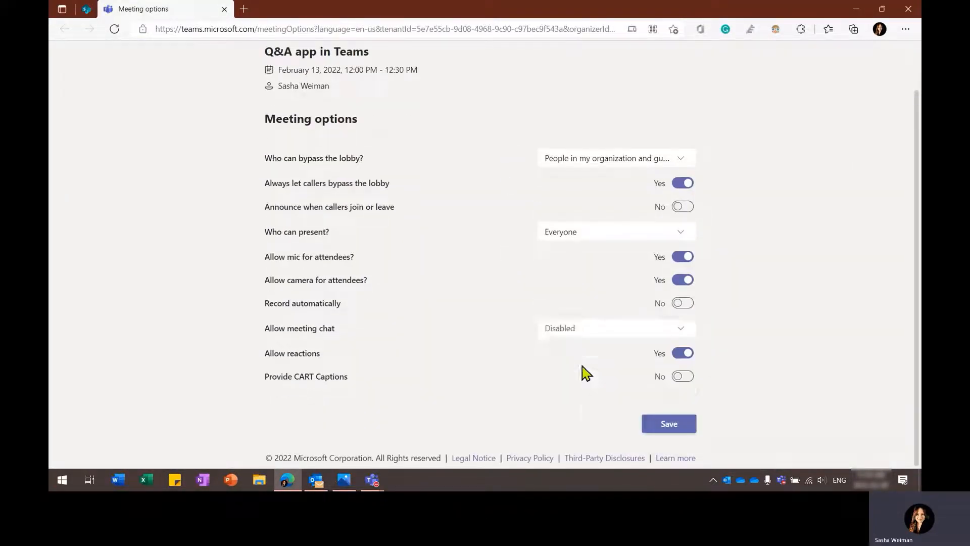
click(643, 423)
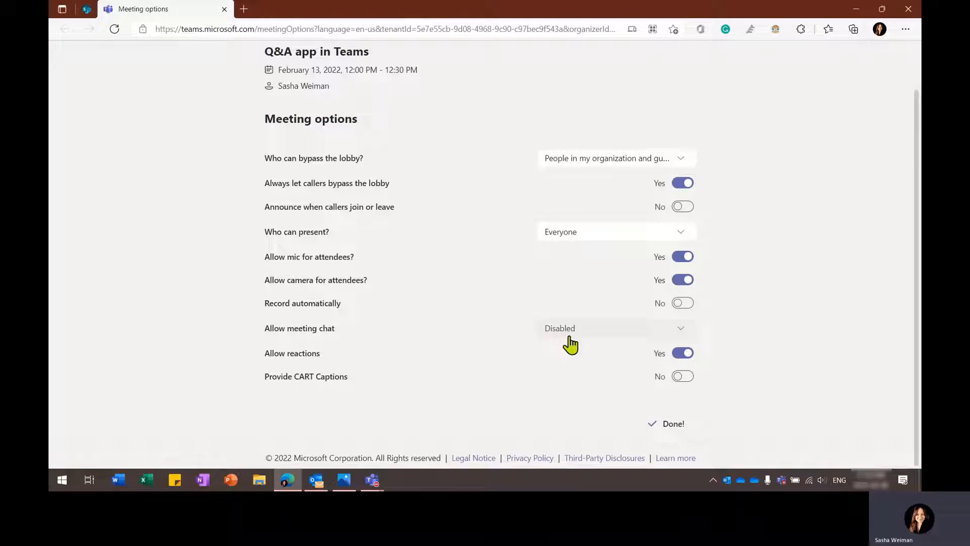
Step: Try setting who can present in the meeting to Specific people
click(575, 237)
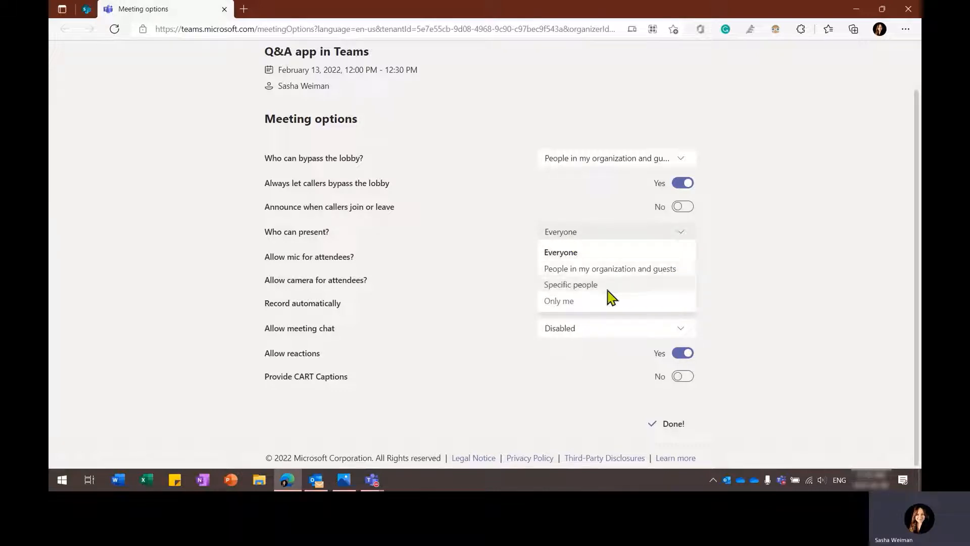
click(587, 285)
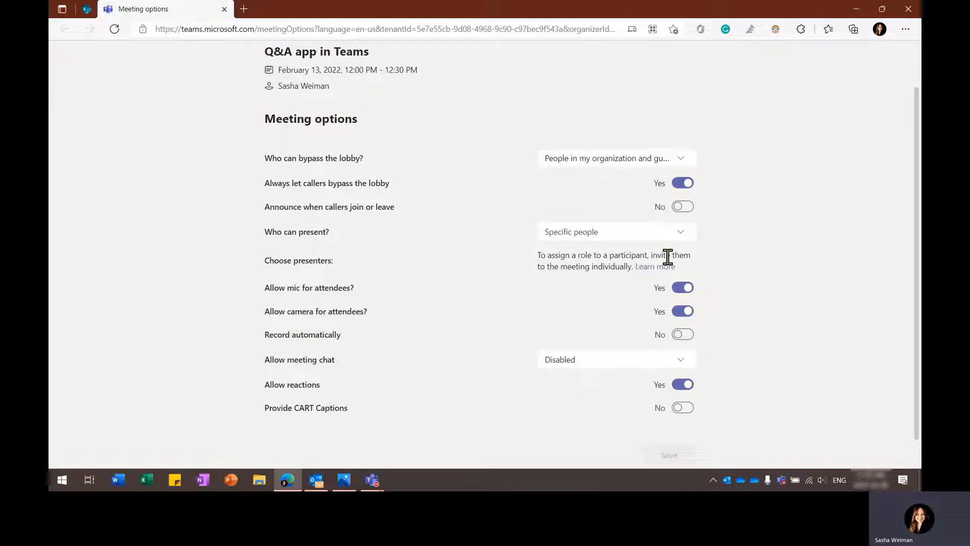
Step: Switch back to Microsoft Teams and join the "Q&A app in Teams" meeting
key(alt+Tab)
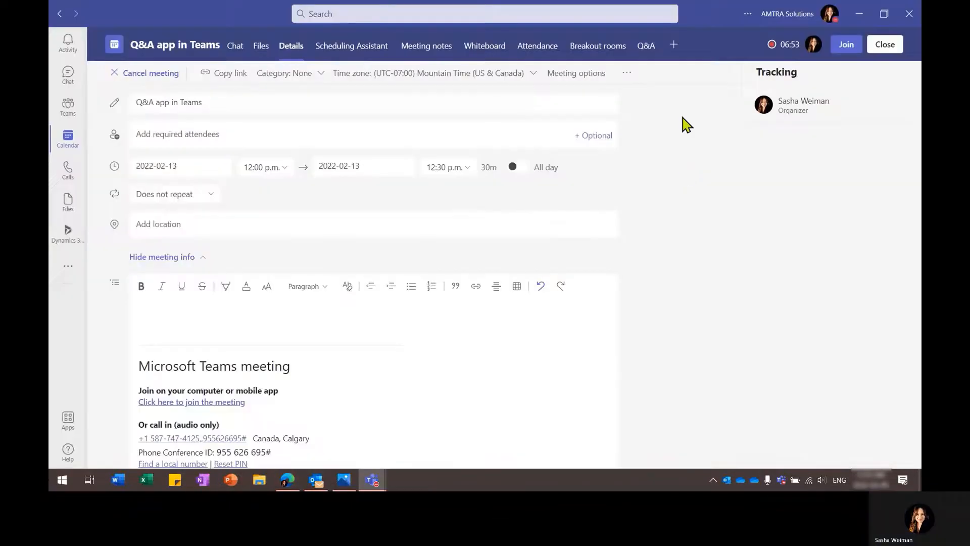
click(844, 46)
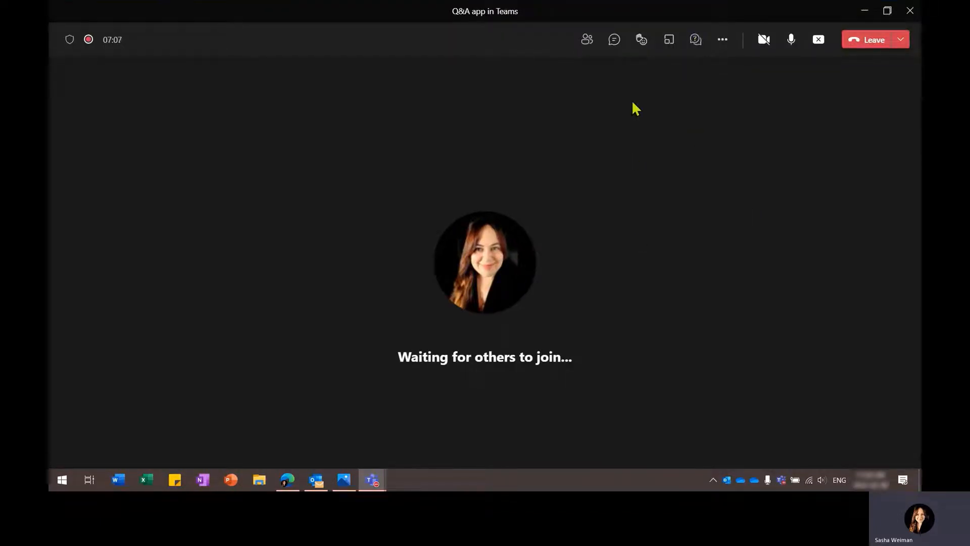
Step: Check the meeting chat and the participants list inside the meeting, closing each one after viewing it
click(614, 42)
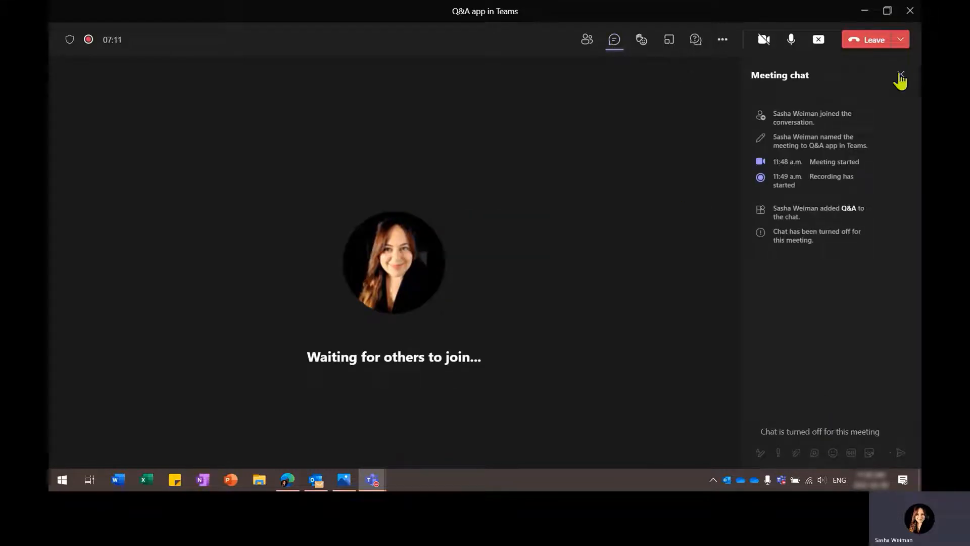
click(900, 75)
click(586, 44)
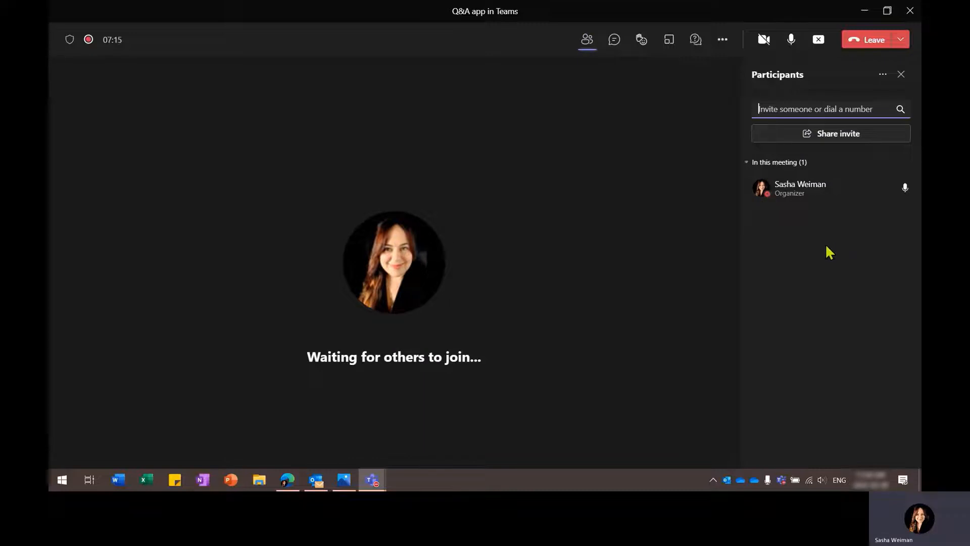
mouse_move(900, 205)
click(901, 75)
Step: Review the meeting options from within the meeting and close them without making changes
click(722, 40)
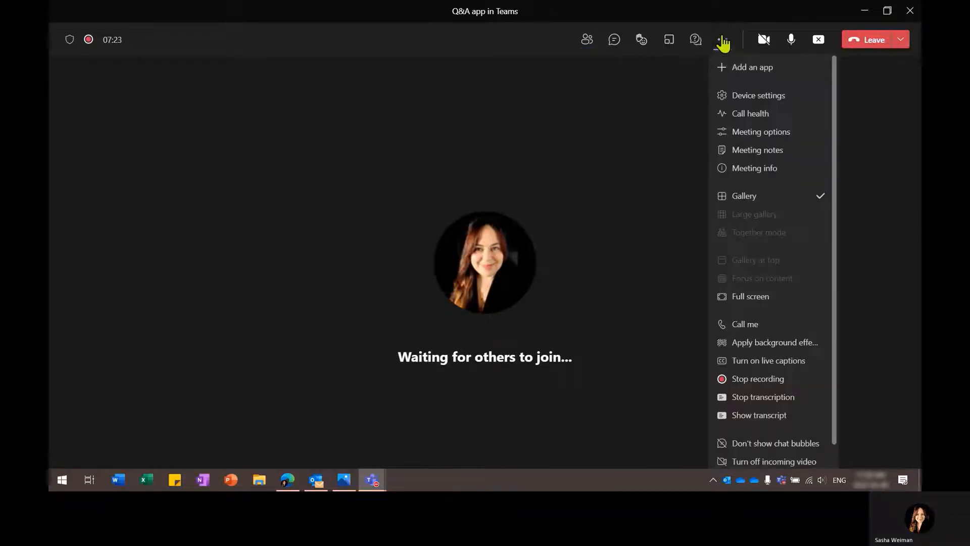
click(775, 136)
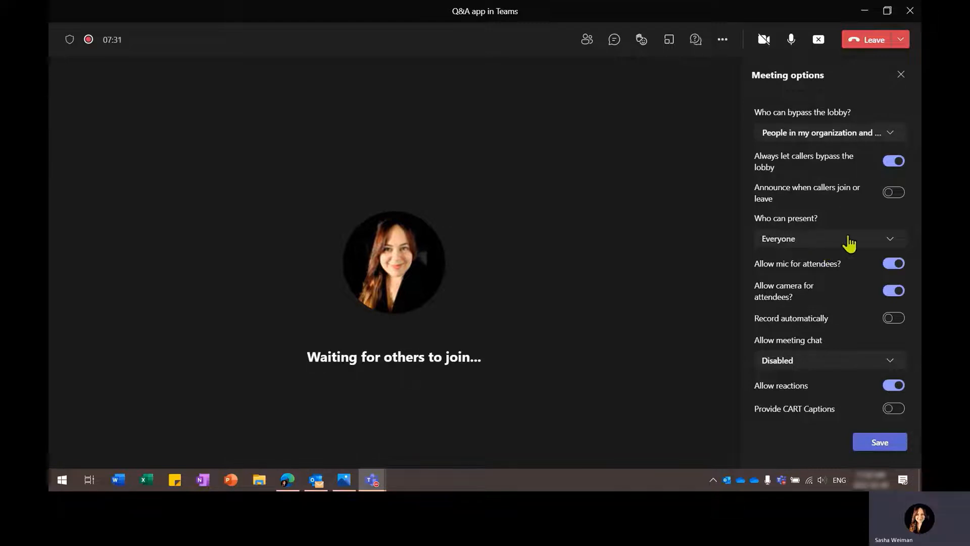
click(901, 74)
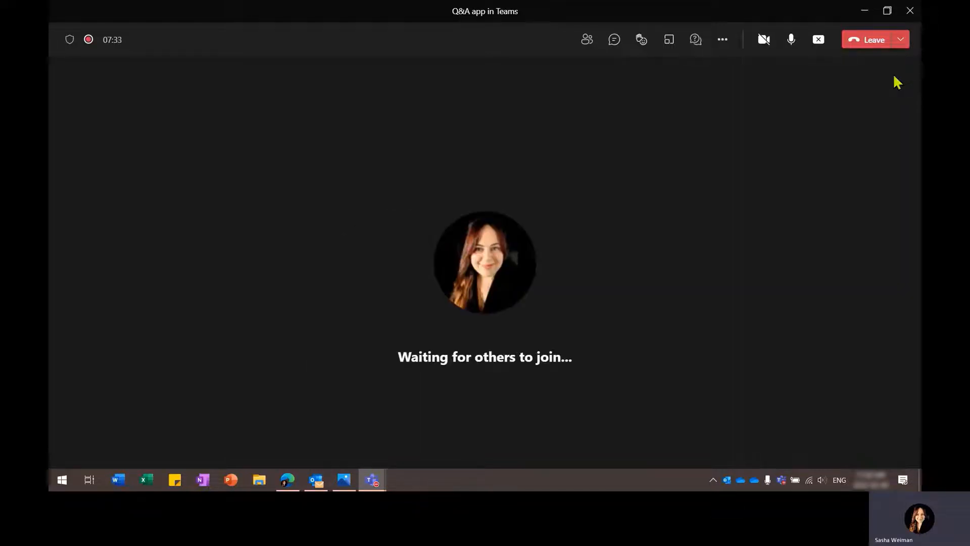
Step: Start a new question in the meeting's Q&A with the text "When is the meeting starting?"
click(696, 39)
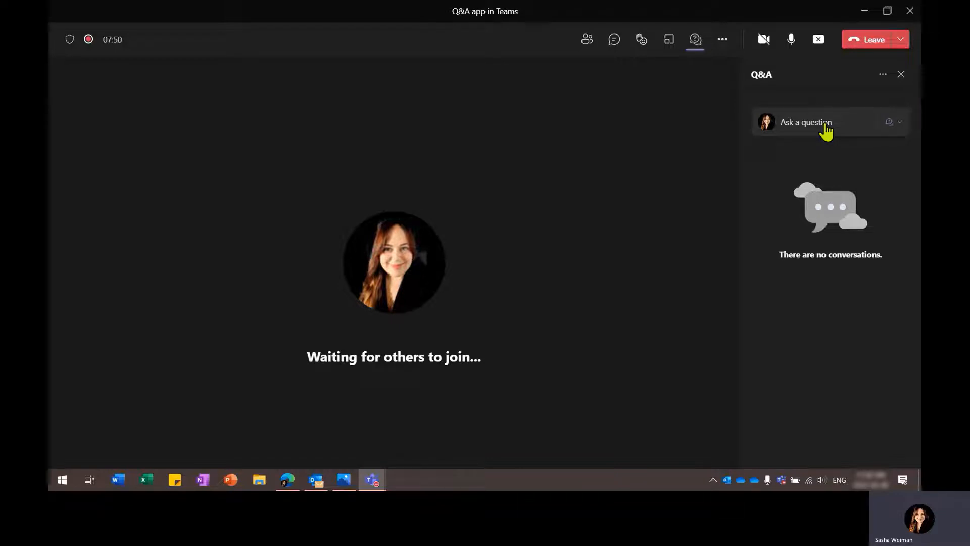
click(888, 123)
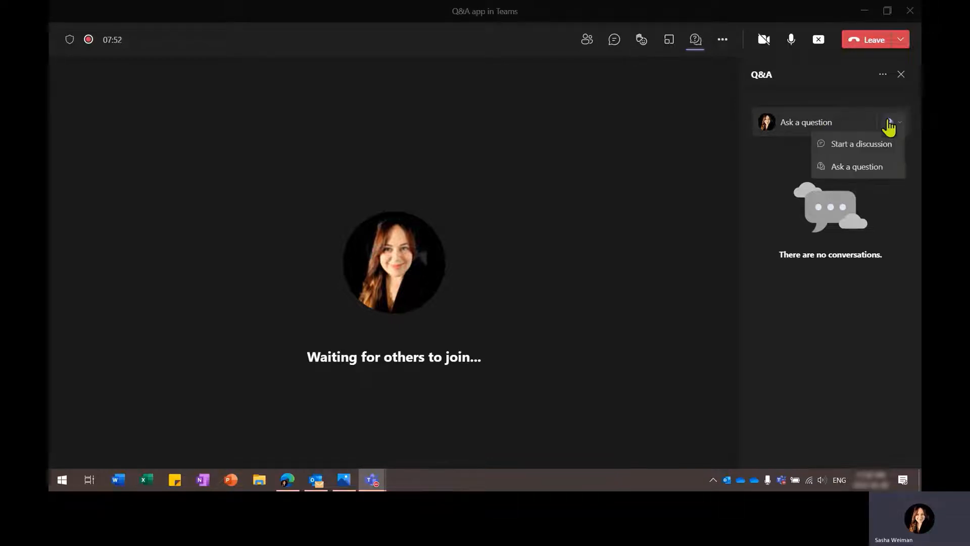
click(857, 168)
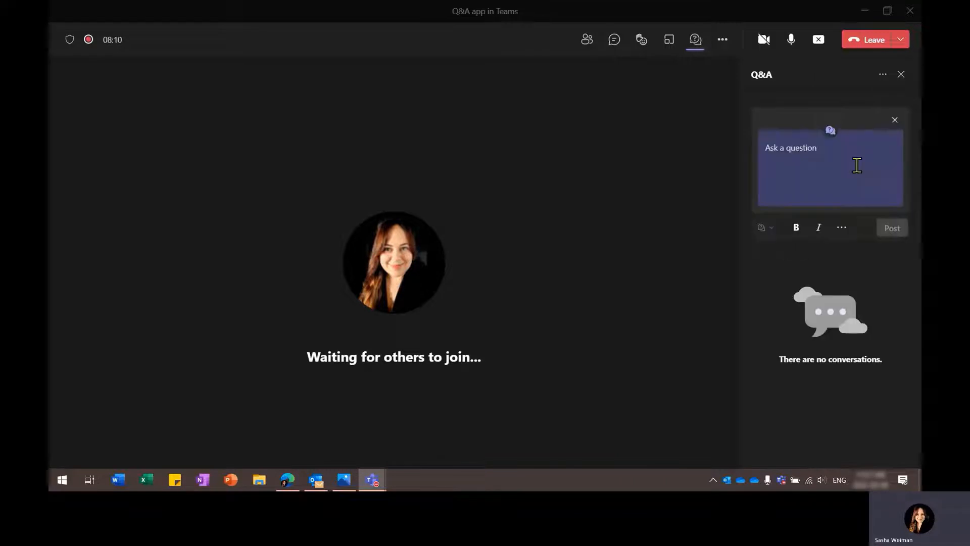
text(Whe)
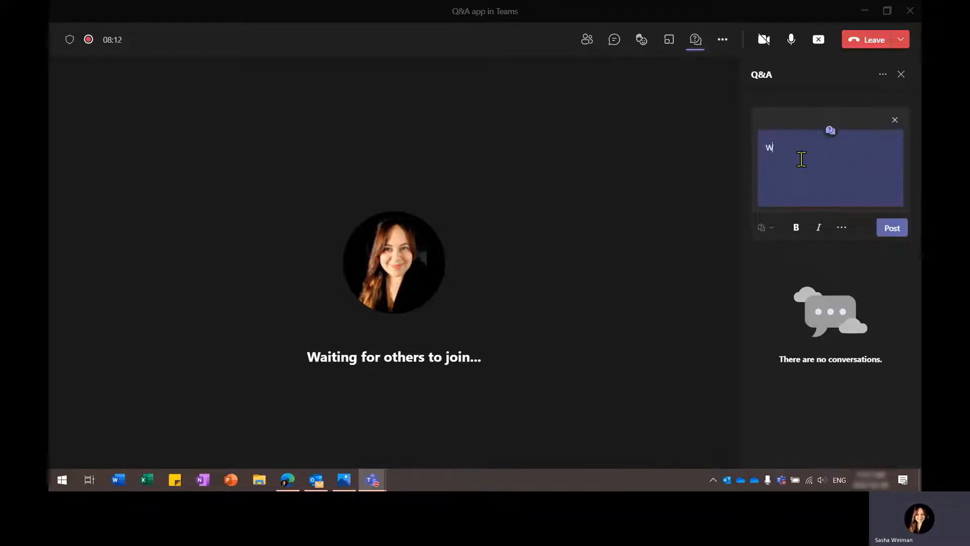
text(n is the meeting starting?)
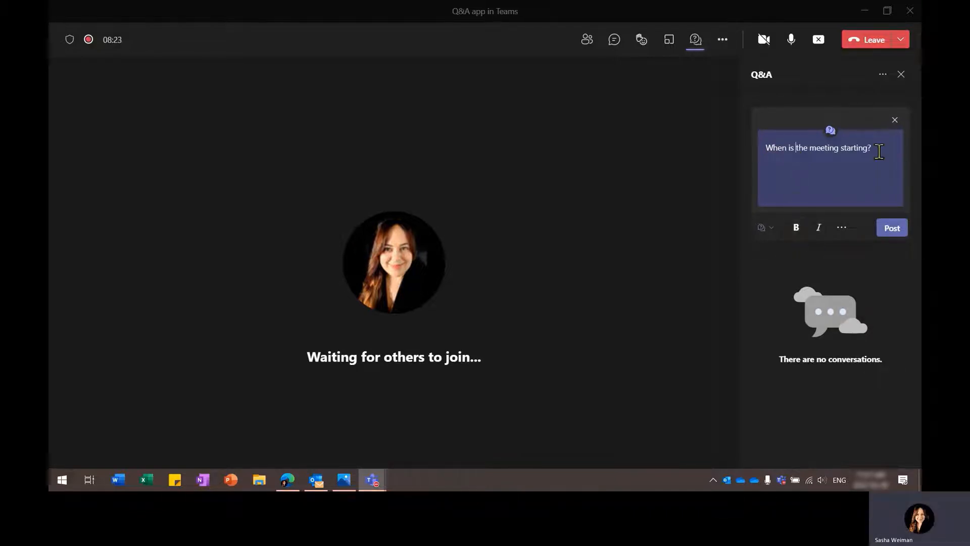
Step: Format the whole question text as bold and italic, keep it as a question, and post it
drag(879, 151, 764, 148)
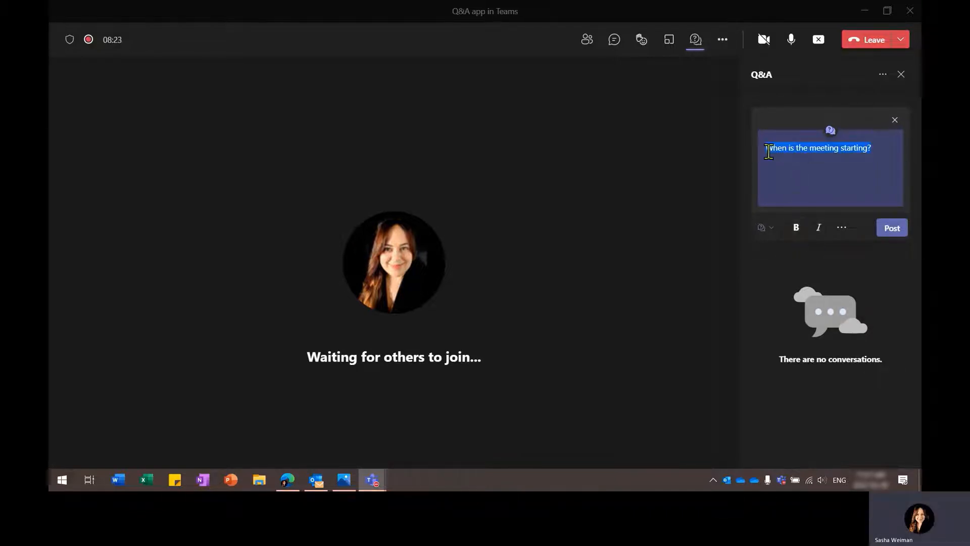
click(796, 227)
click(819, 227)
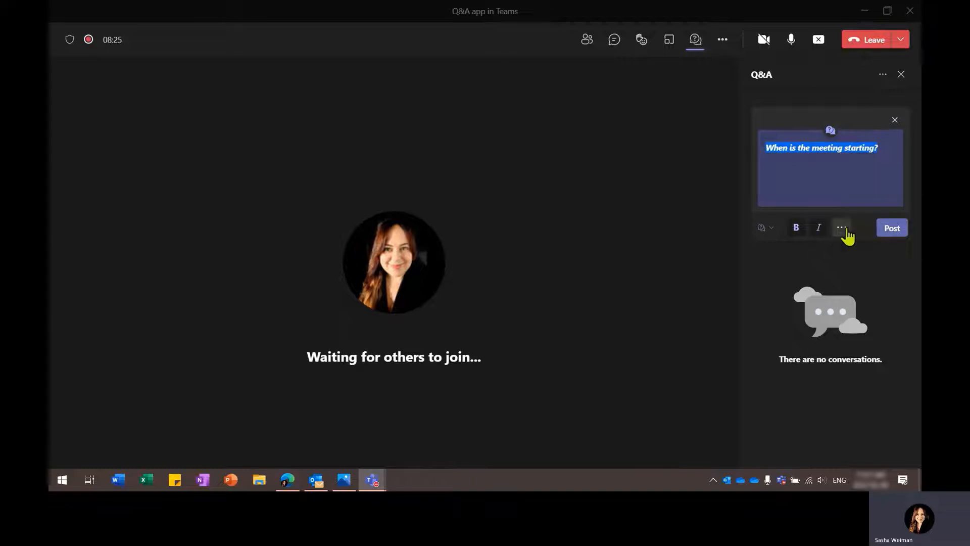
click(841, 227)
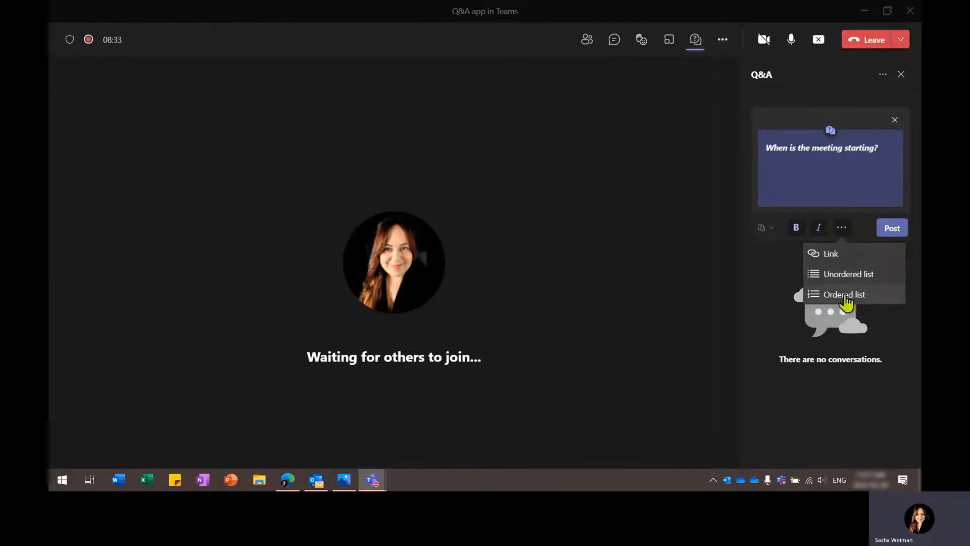
click(765, 229)
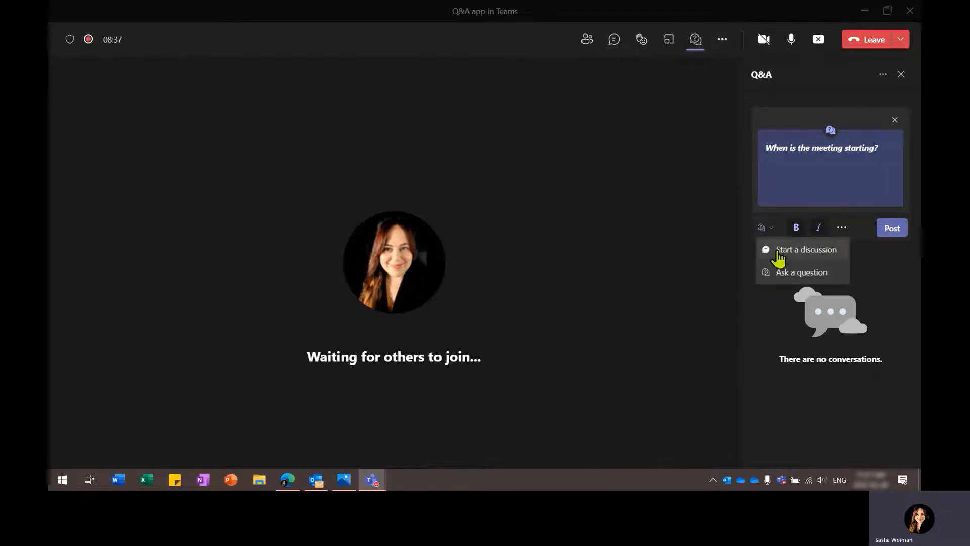
click(870, 168)
click(890, 230)
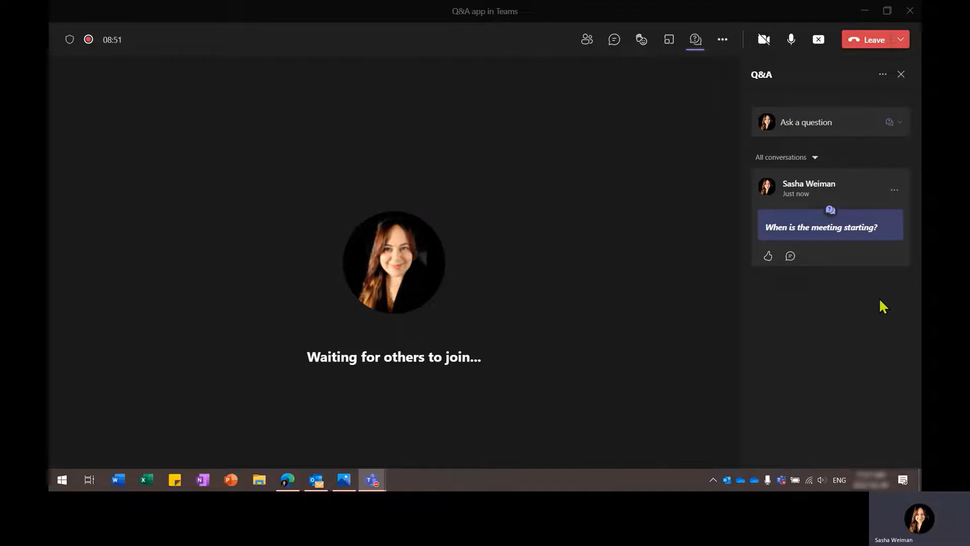
Step: Post the response "Starting at 12:00PM sharp" to the meeting start question
mouse_move(772, 257)
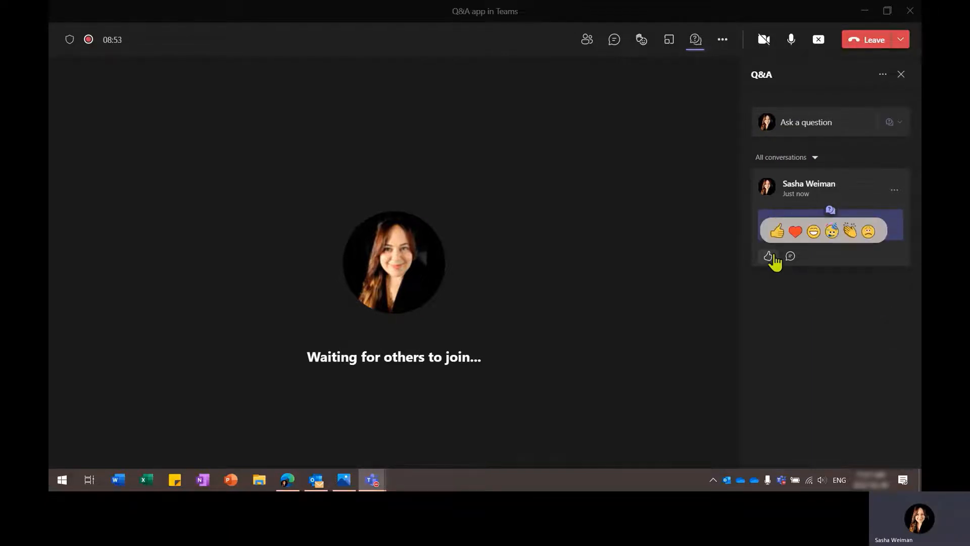
click(790, 256)
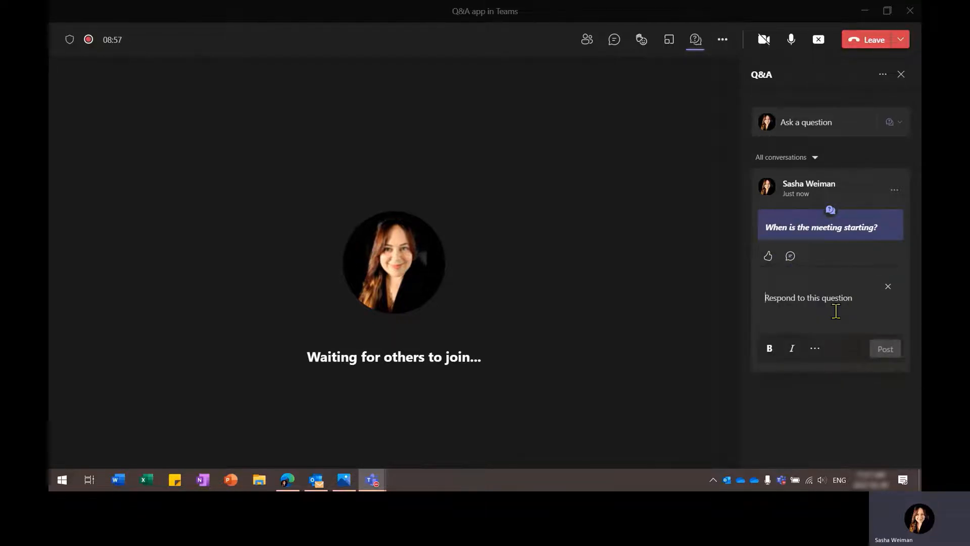
text(S)
text(tarting at 12:00PM sharp)
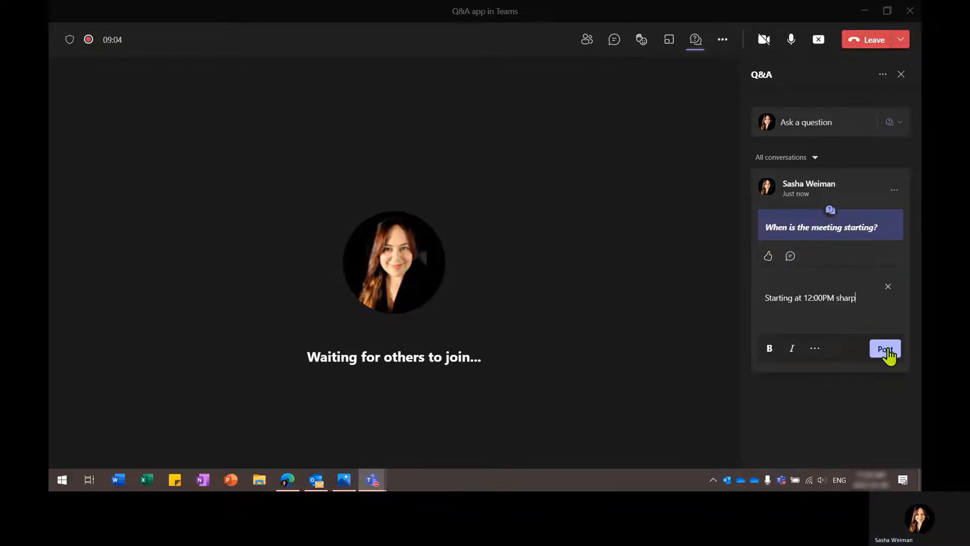
click(886, 348)
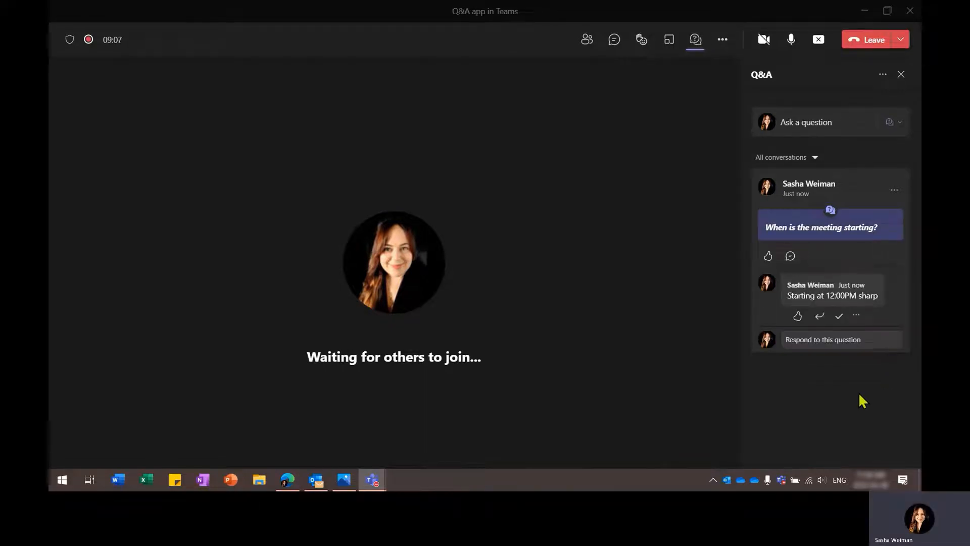
Step: Mark the response "Starting at 12:00PM sharp" as the best answer and pin the meeting start conversation
click(839, 316)
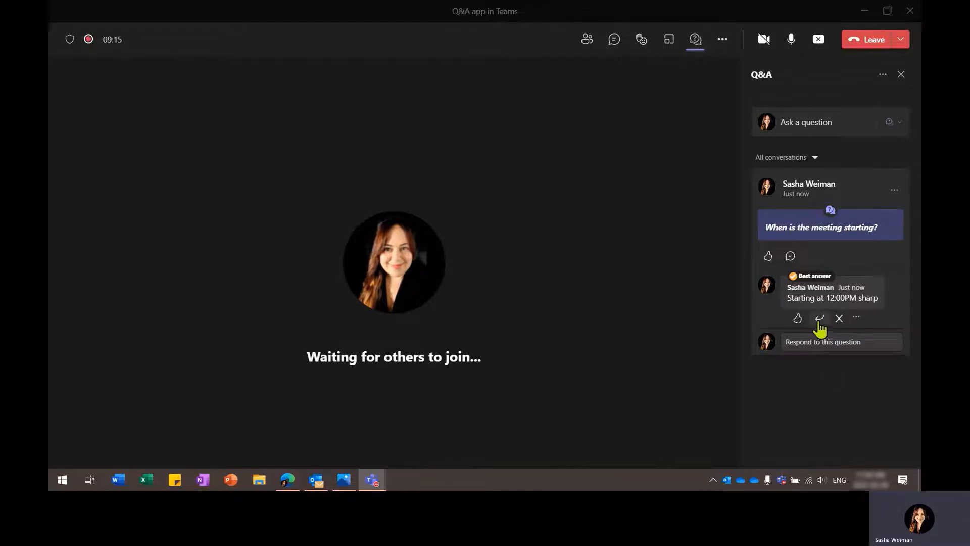
click(896, 190)
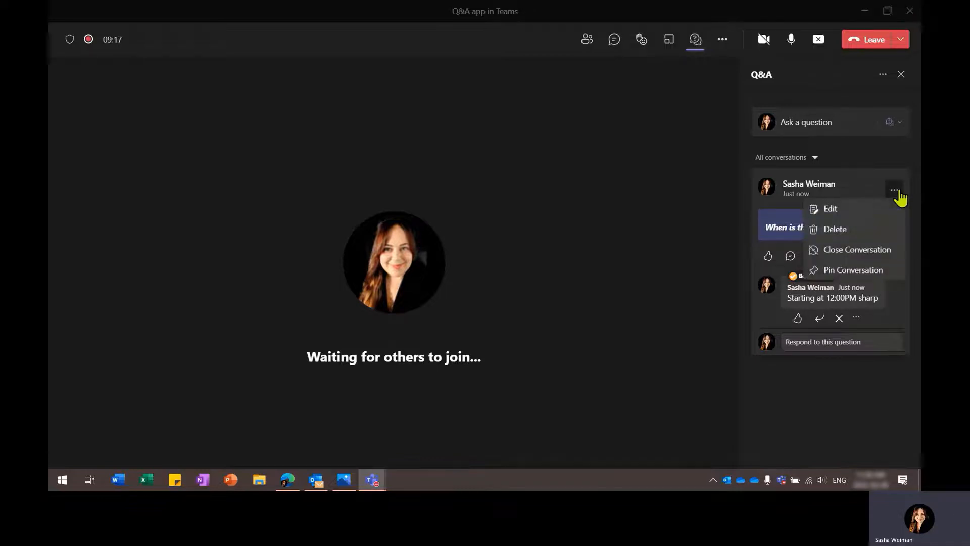
click(848, 272)
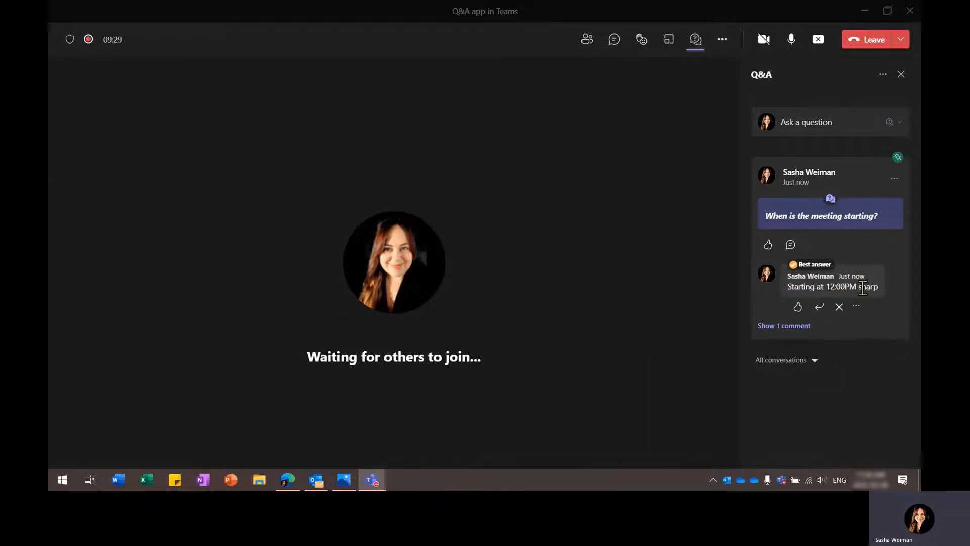
click(809, 126)
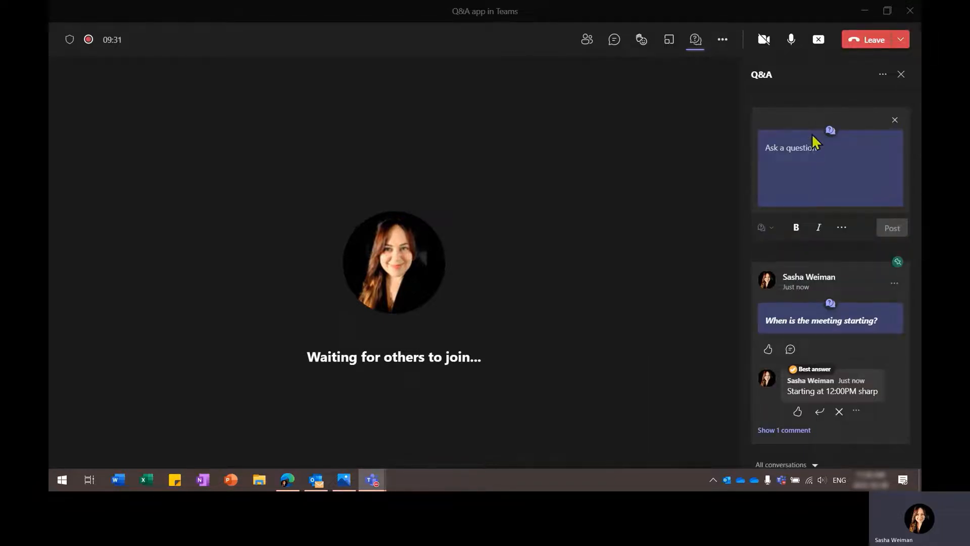
click(893, 122)
Step: Try to close the pinned conversation, and remove the best answer mark from its response
click(894, 179)
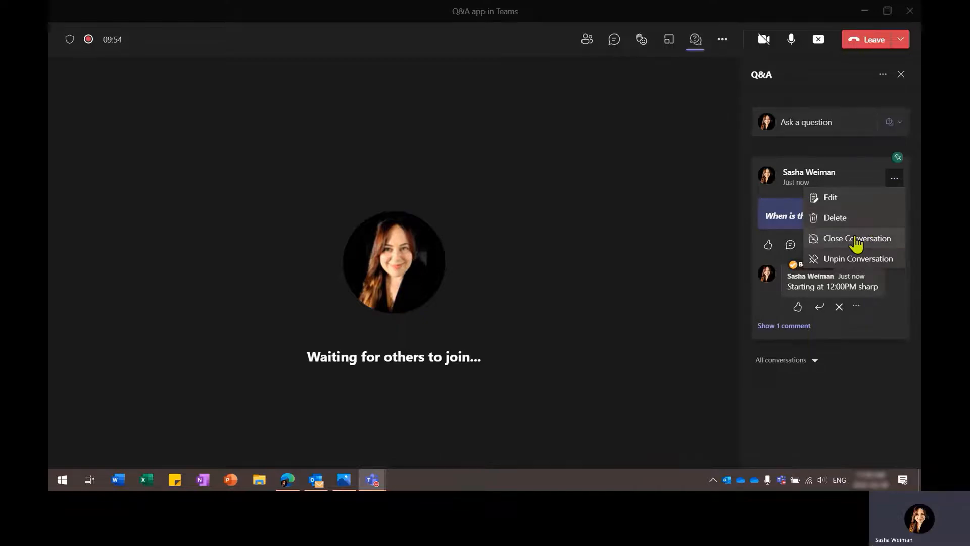
click(856, 243)
click(836, 316)
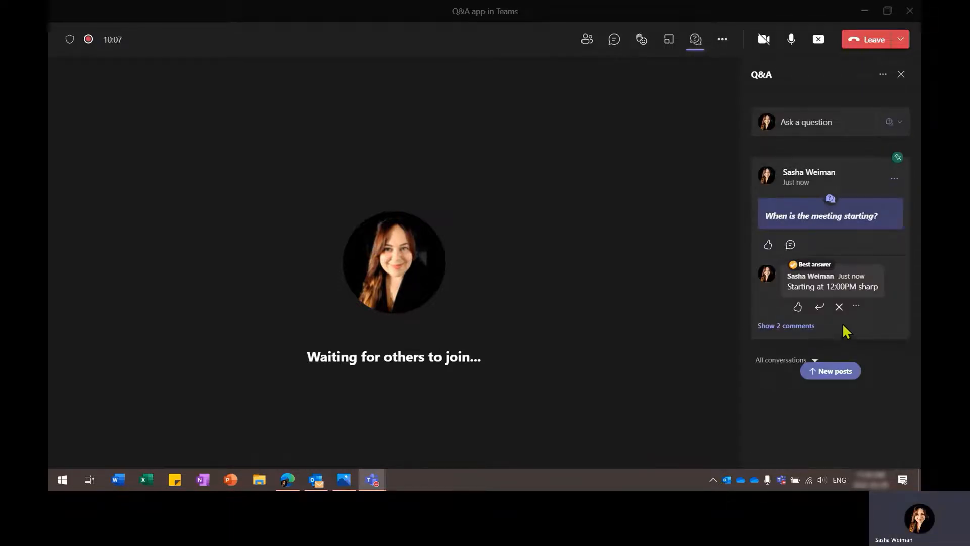
click(839, 307)
click(825, 312)
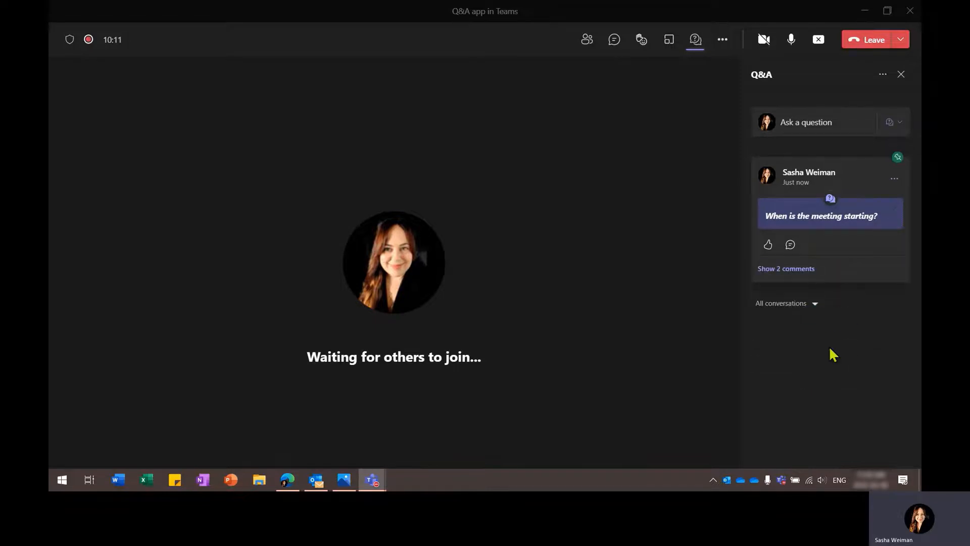
Step: Filter the Q&A conversations to Unanswered Questions
click(812, 305)
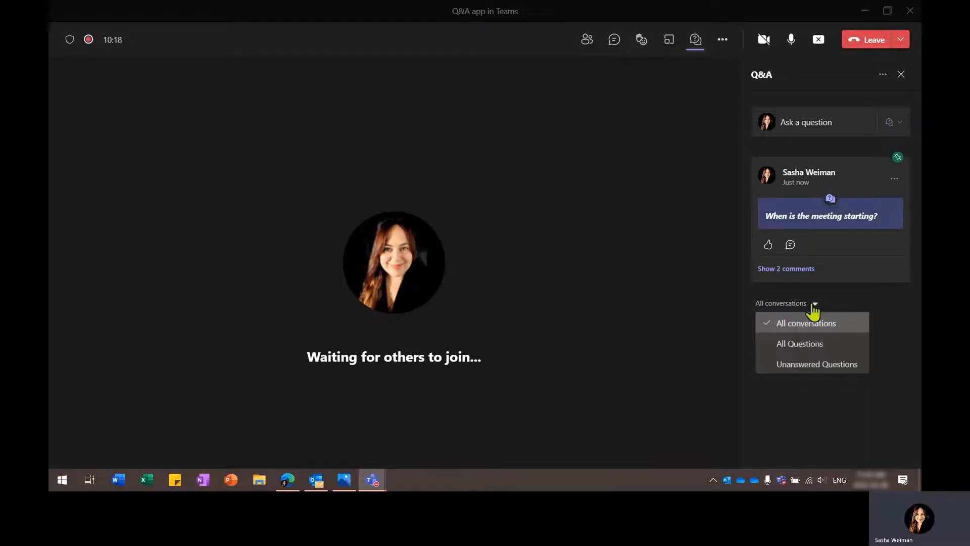
click(821, 364)
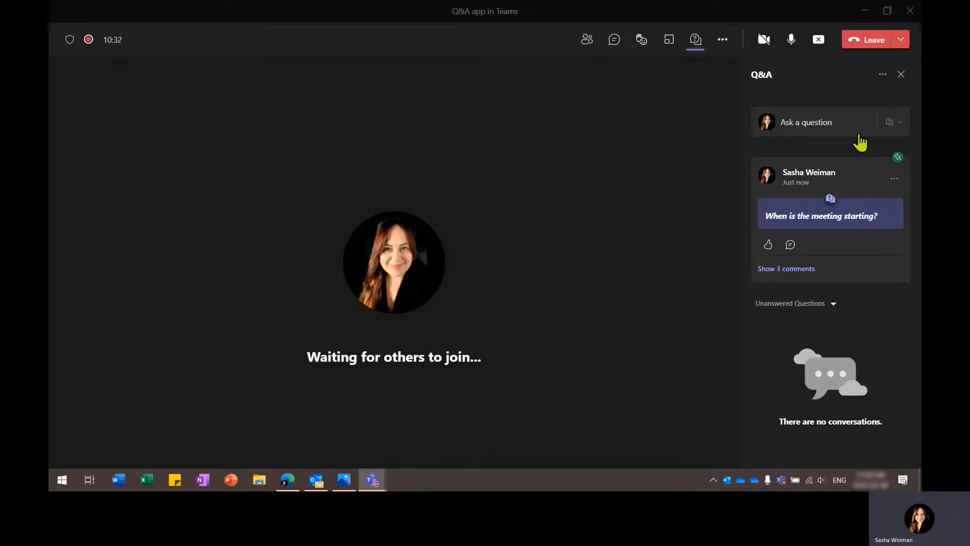
Step: Switch to the scheduled meeting's page in the main Teams window and examine its Q&A conversations and their filter options
click(864, 11)
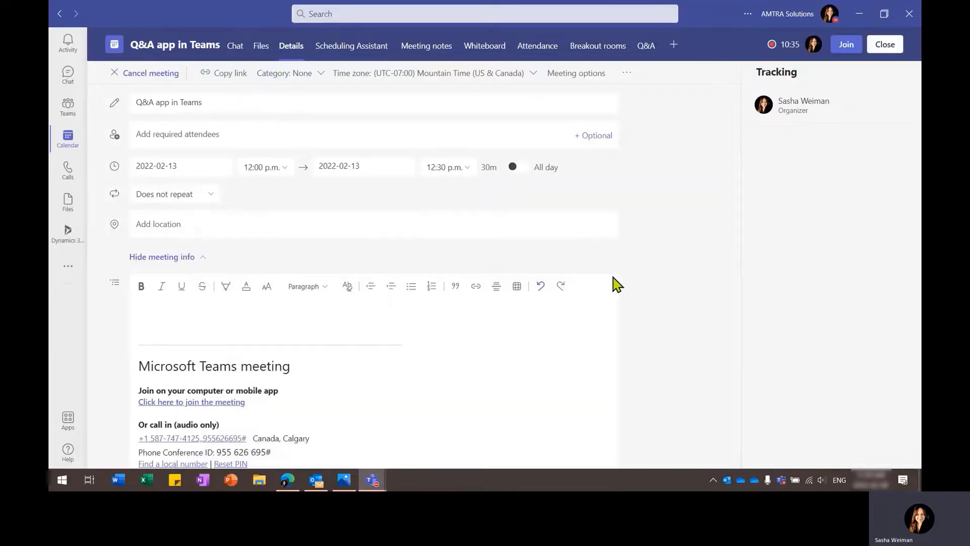
click(646, 46)
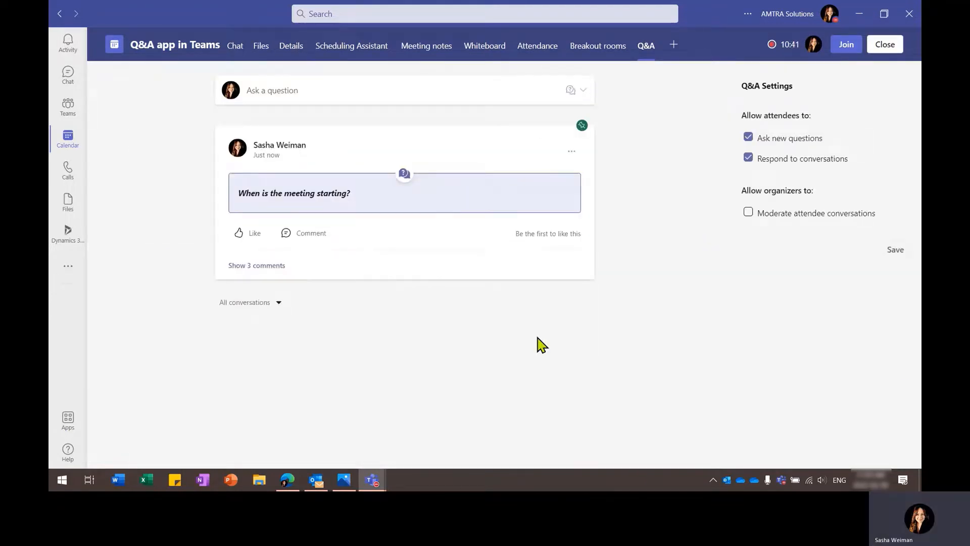
click(273, 302)
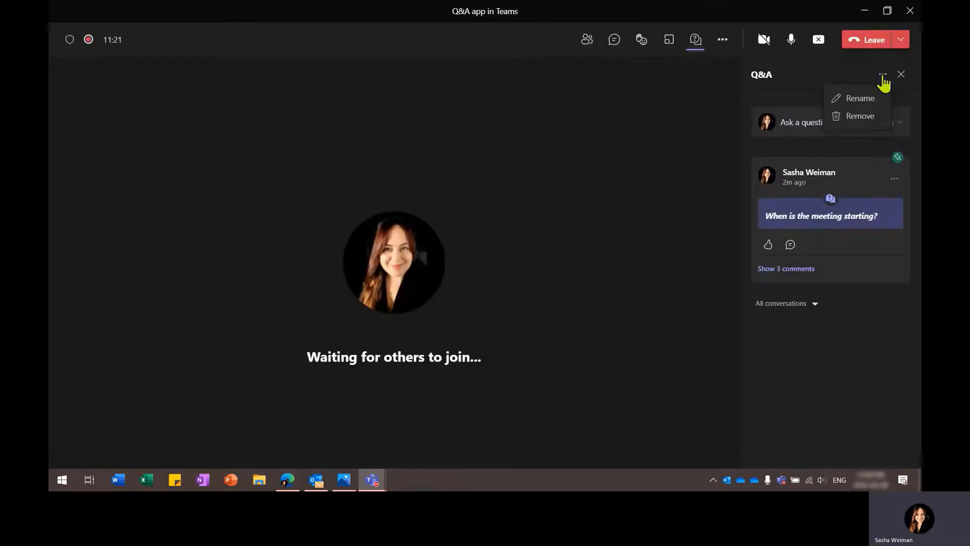
Step: Remove Q&A from the ongoing meeting, and add the Q&A app to it again
click(863, 115)
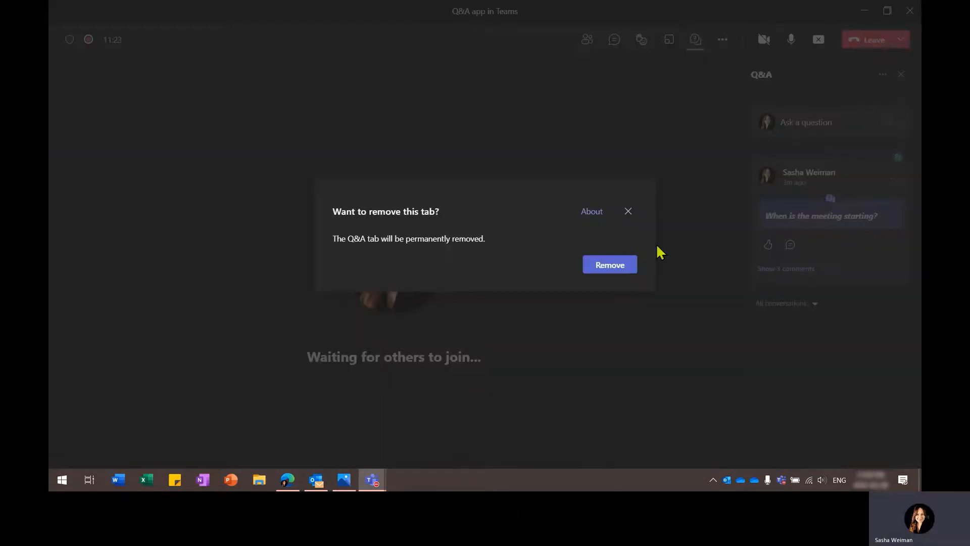
click(623, 266)
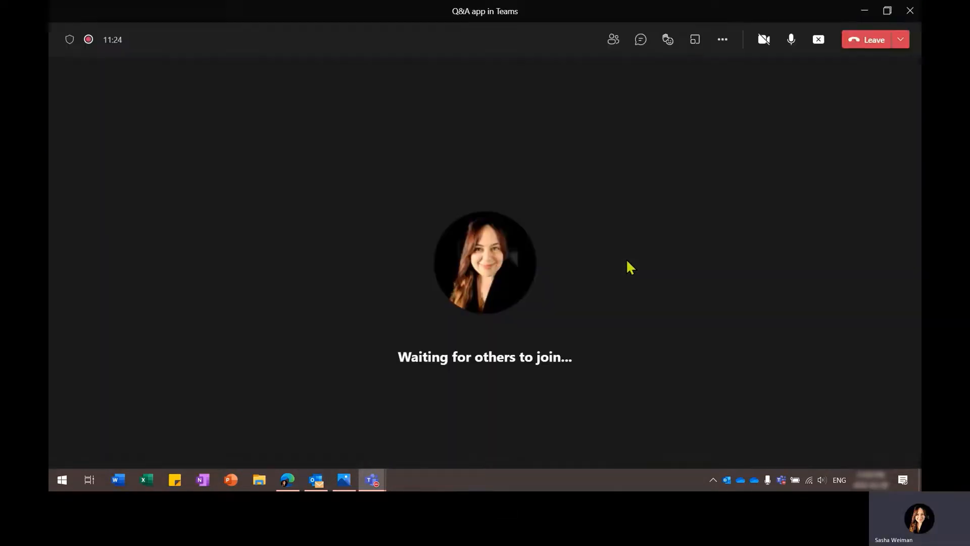
click(724, 41)
click(758, 68)
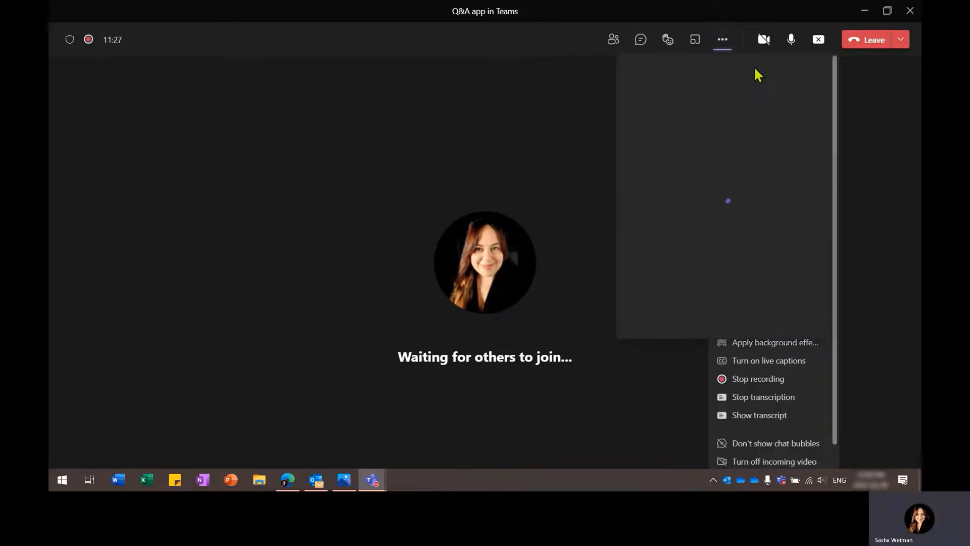
click(655, 133)
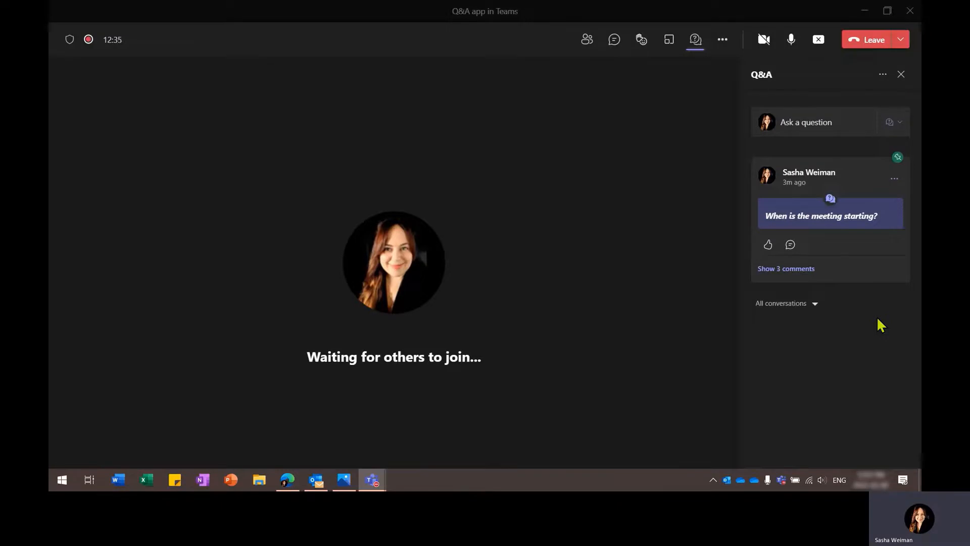
Step: Delete the question "When is the meeting starting?" from the Q&A
click(894, 180)
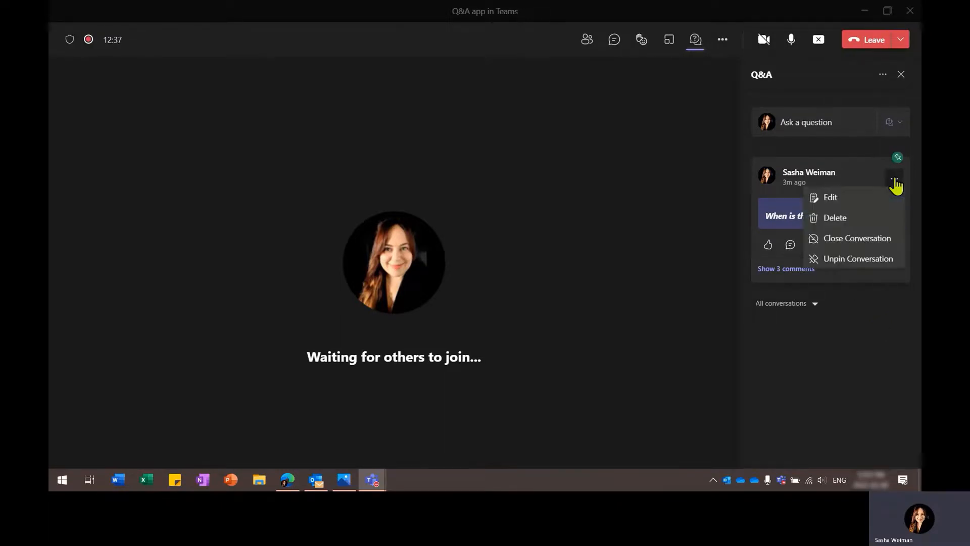
click(841, 221)
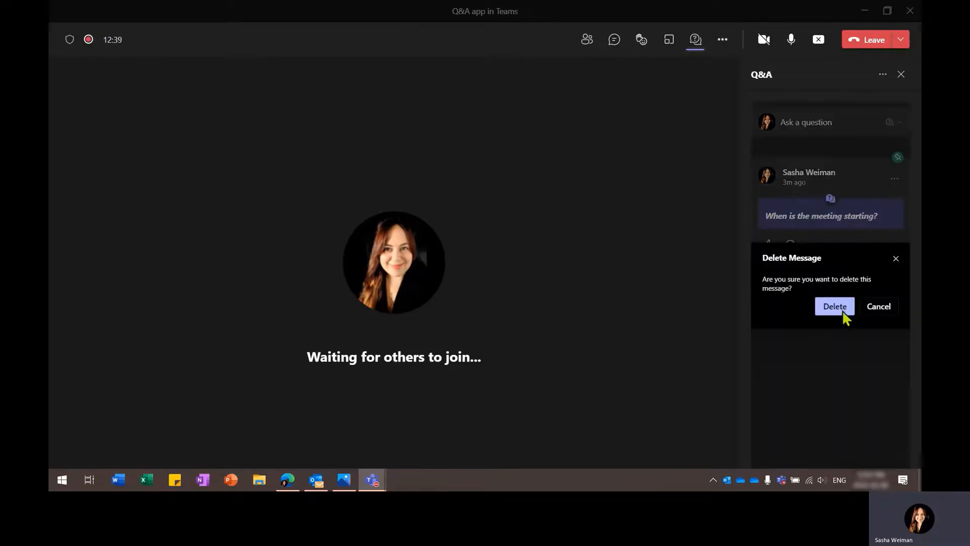
click(842, 309)
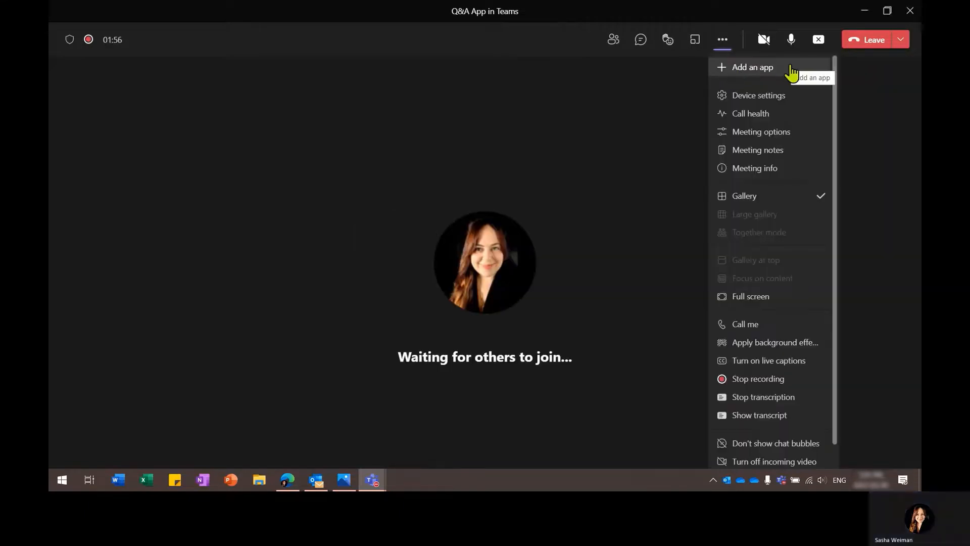
Step: Add the Q&A app to the meeting, allowing attendees to ask new questions but not respond, with moderation of attendee conversations turned on
click(791, 74)
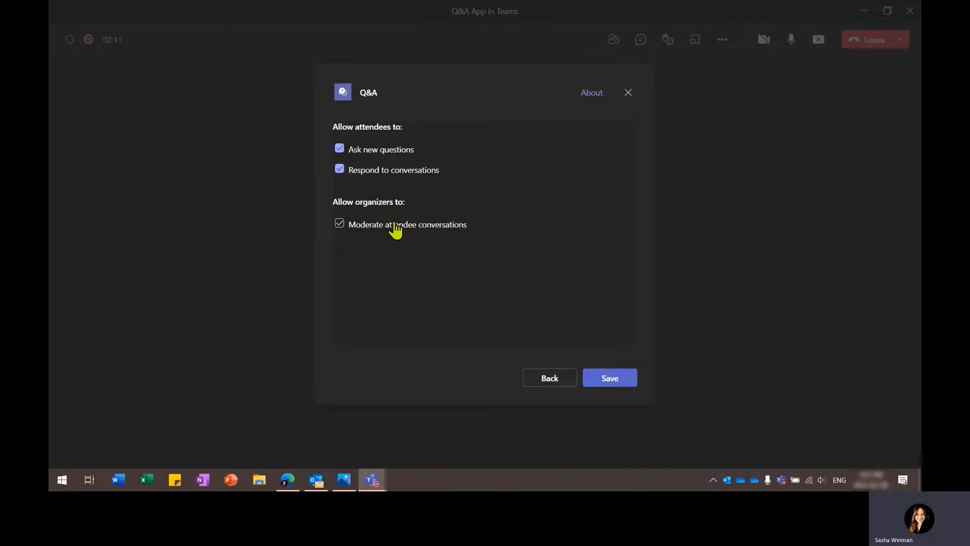
click(395, 225)
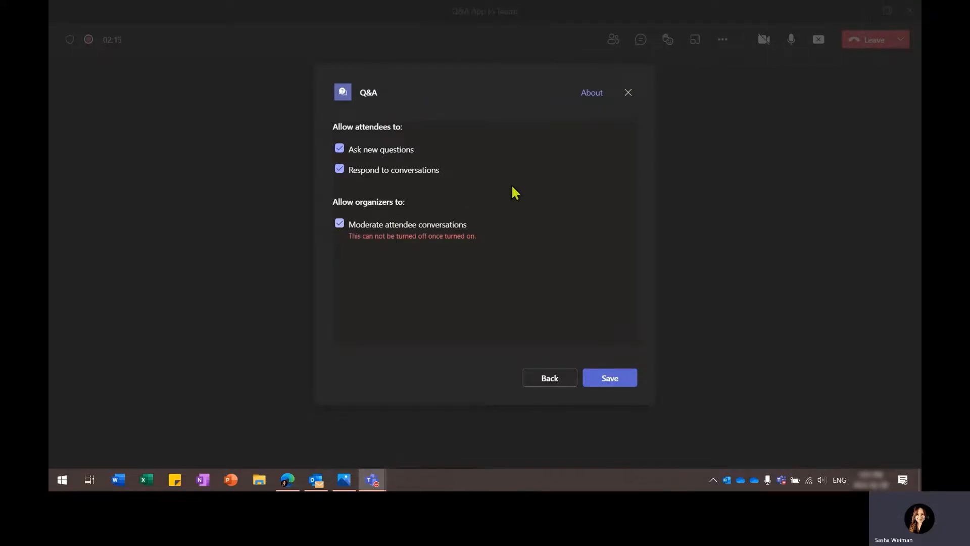
click(342, 169)
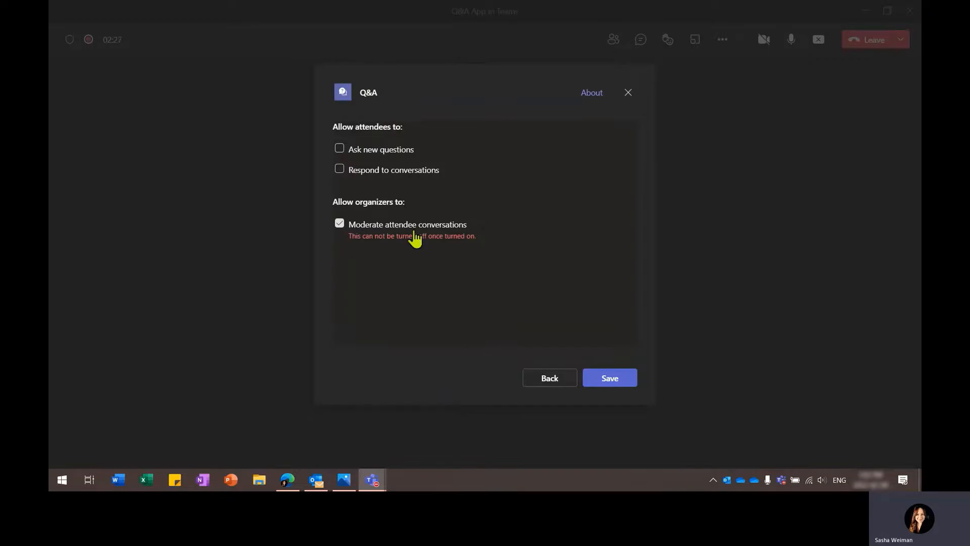
click(385, 153)
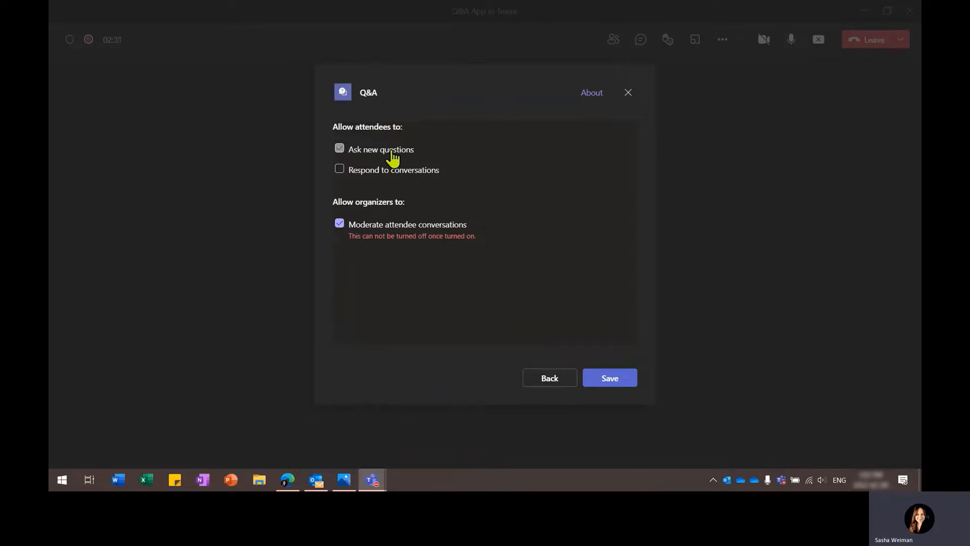
click(609, 378)
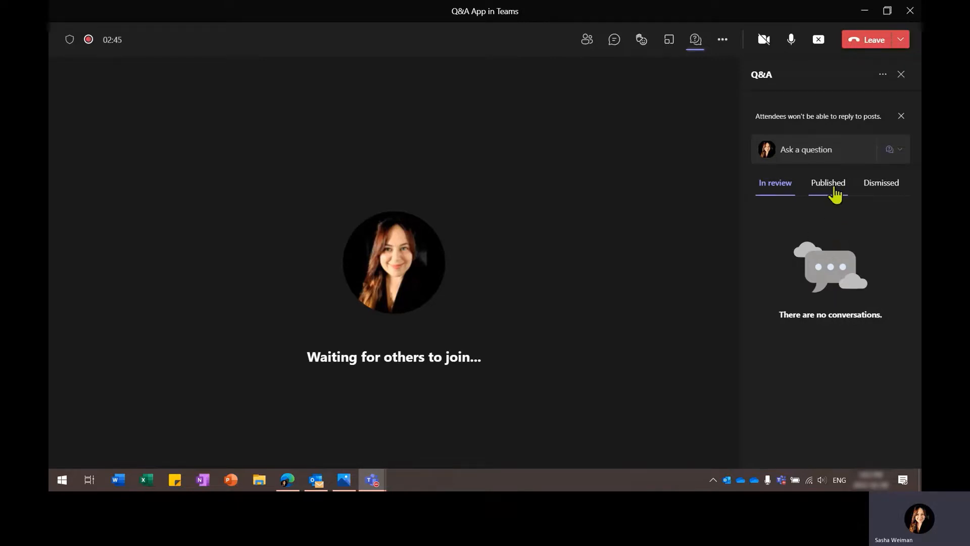
Step: Post the question "When is this session over?" in the moderated Q&A
click(797, 158)
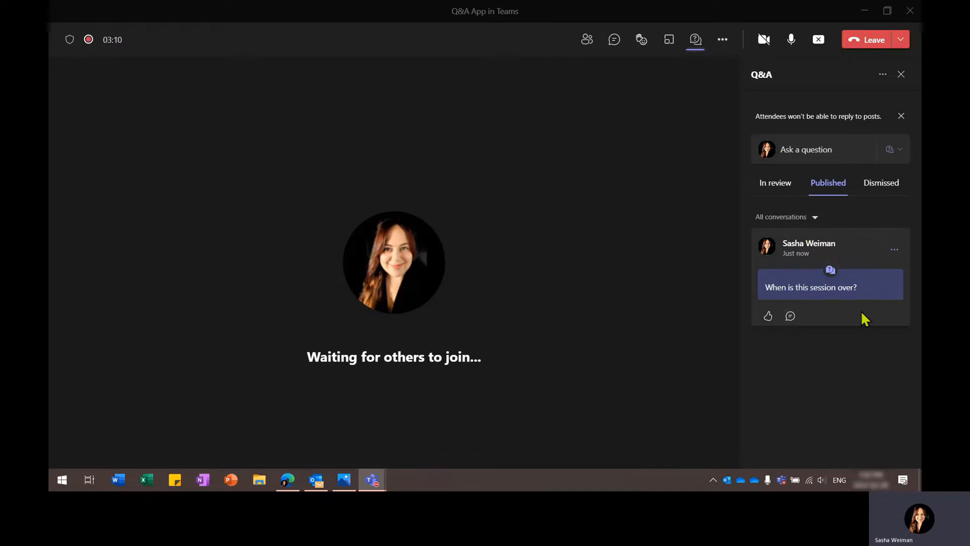
Step: Examine the In review, Published and Dismissed conversations and the options available for the published question
click(781, 193)
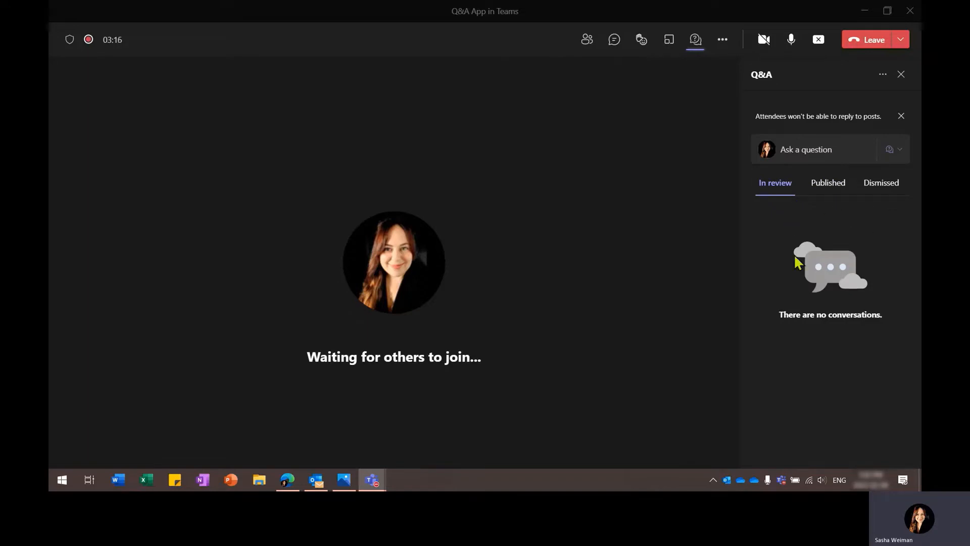
click(833, 190)
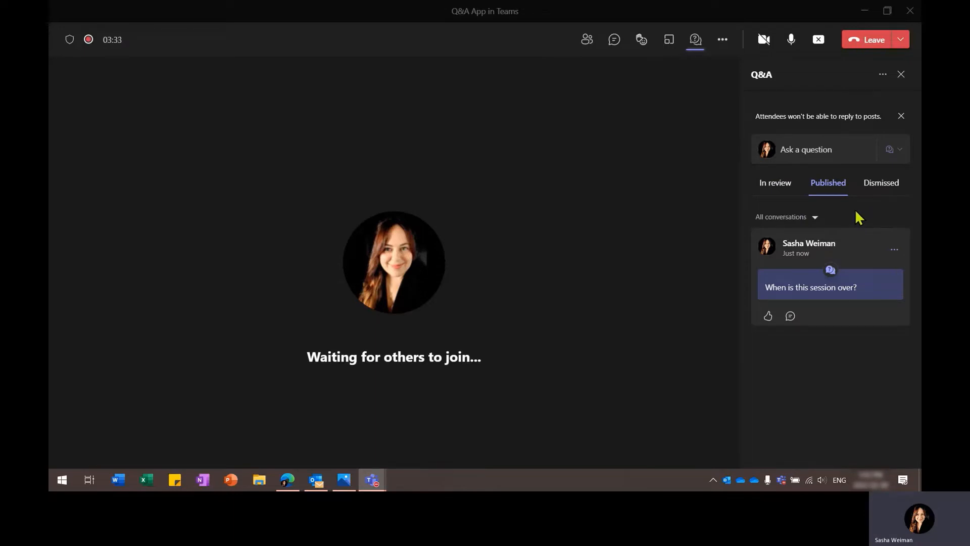
click(880, 184)
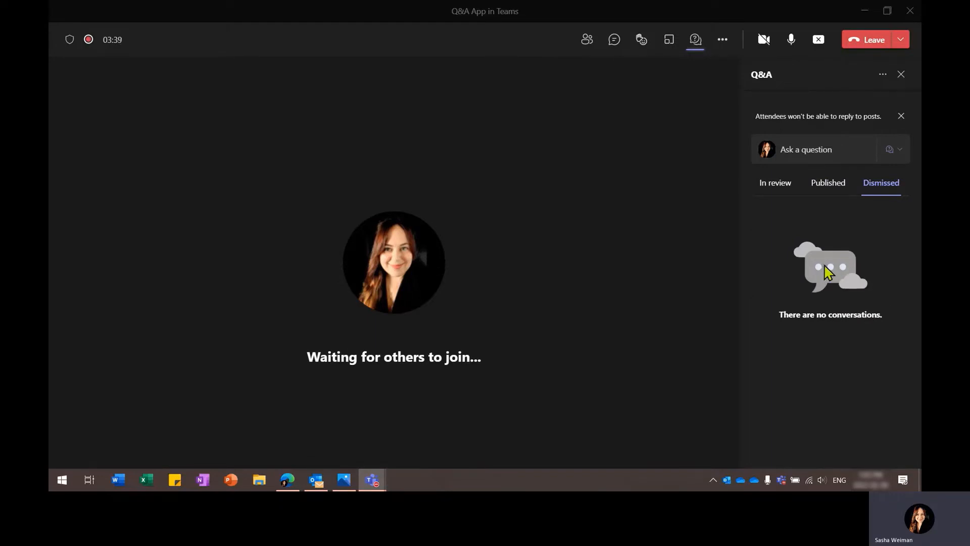
click(839, 198)
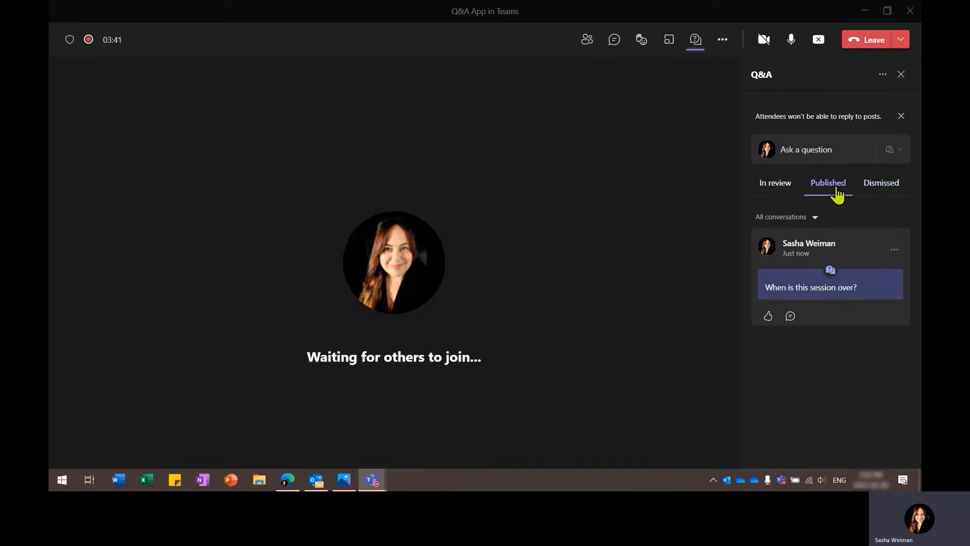
click(895, 250)
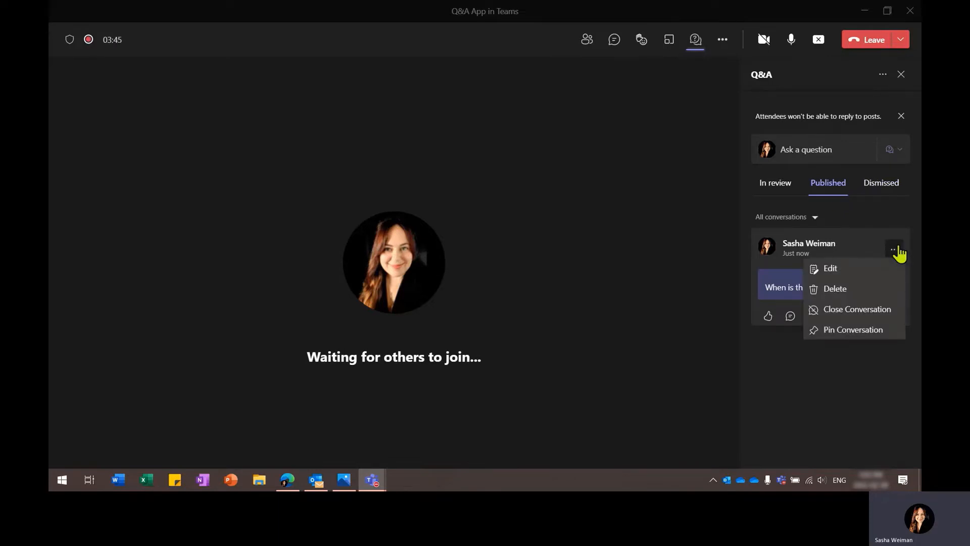
click(791, 335)
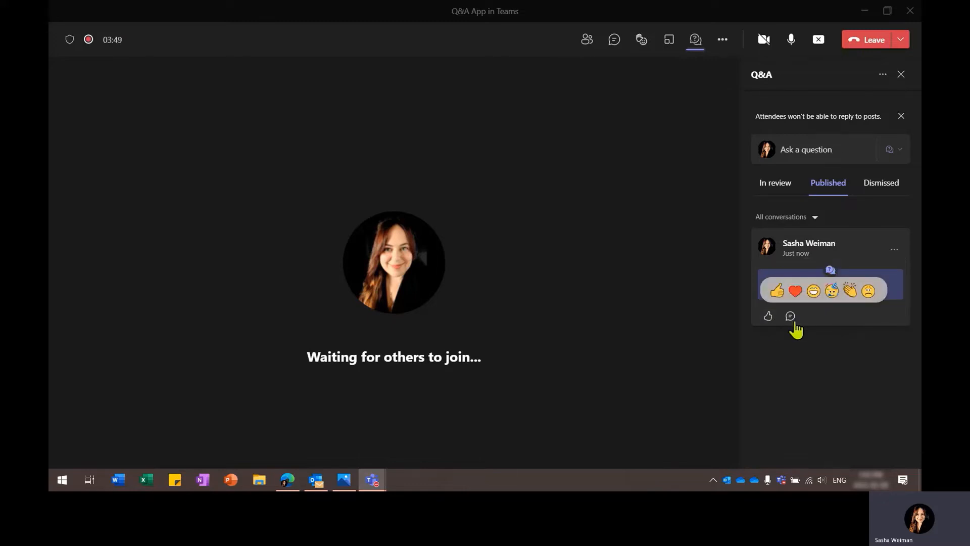
Step: Close the meeting's Q&A and switch to Photos to view the screenshot of the attendee experience
click(900, 76)
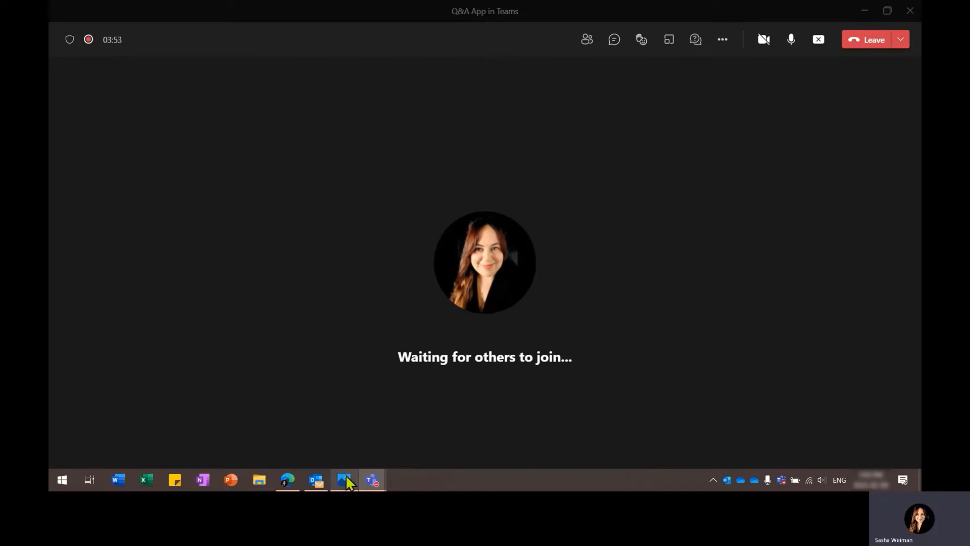
click(345, 477)
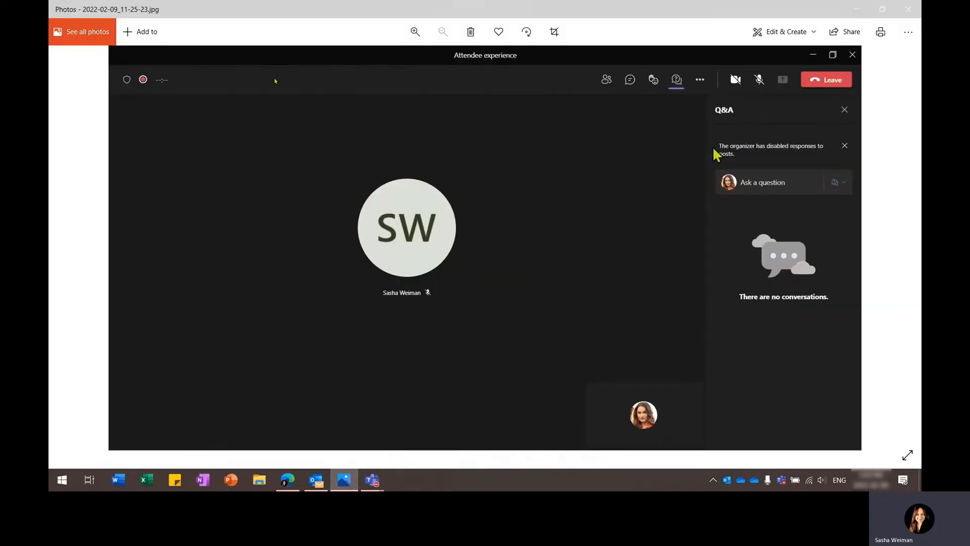